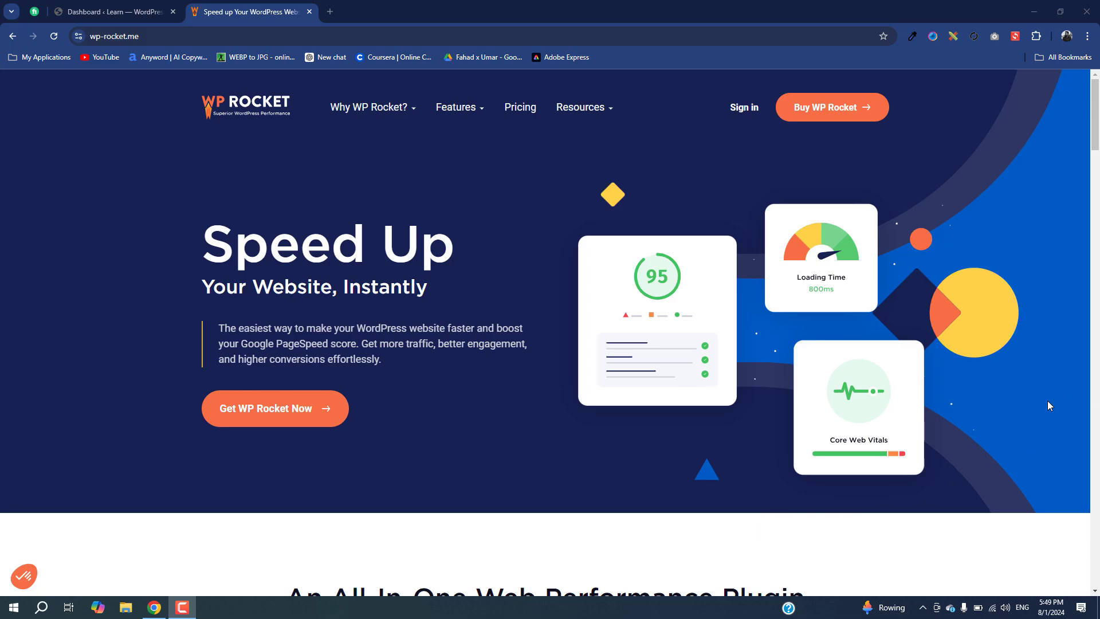
Look through the WP Rocket homepage's sections on time saving, speed optimization features and customer testimonials
{"action": "scroll", "coordinate": [939, 401], "scroll_direction": "down", "scroll_amount": 15}
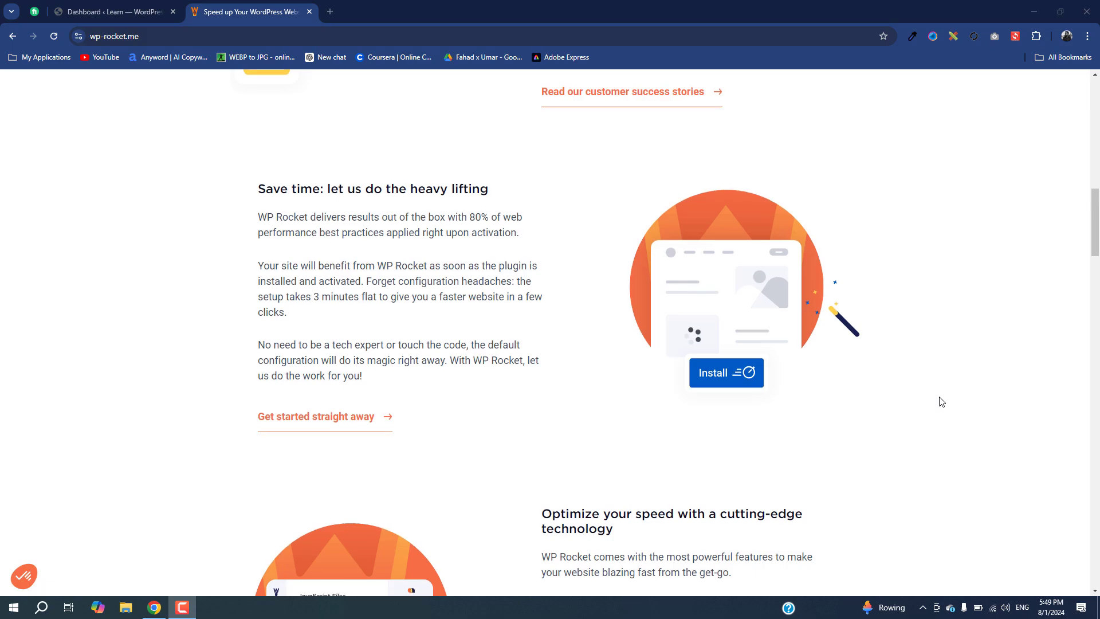
{"action": "scroll", "coordinate": [939, 400], "scroll_direction": "up", "scroll_amount": 3}
{"action": "scroll", "coordinate": [939, 401], "scroll_direction": "down", "scroll_amount": 7}
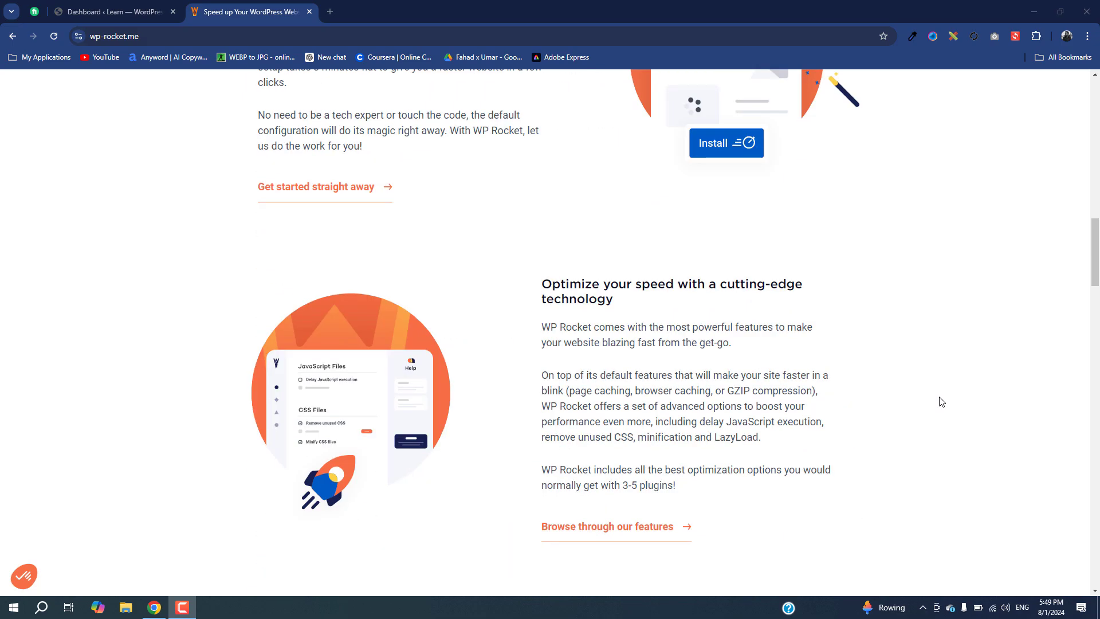
{"action": "scroll", "coordinate": [940, 401], "scroll_direction": "down", "scroll_amount": 7}
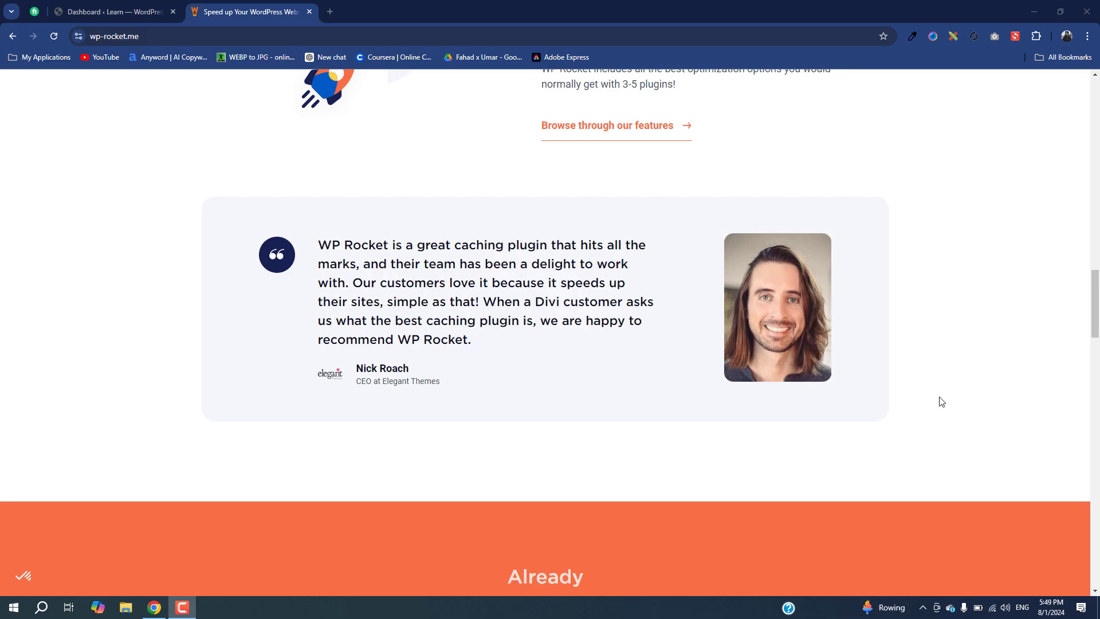
{"action": "scroll", "coordinate": [940, 401], "scroll_direction": "up", "scroll_amount": 20}
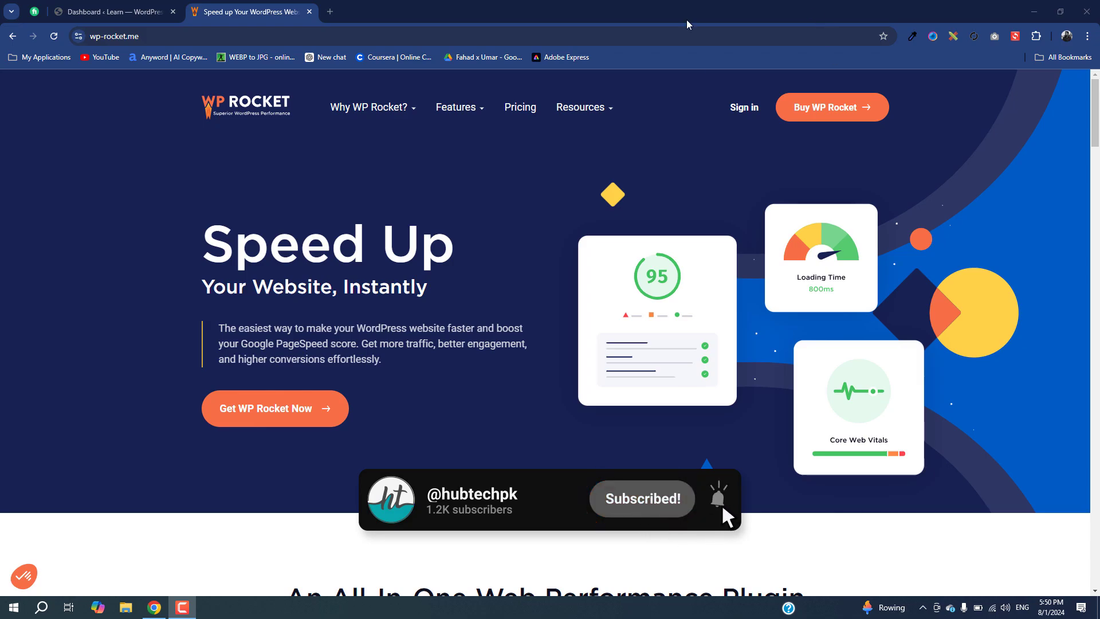
Switch to the WordPress admin site and open the upload form for adding a new plugin
{"action": "left_click", "coordinate": [144, 13]}
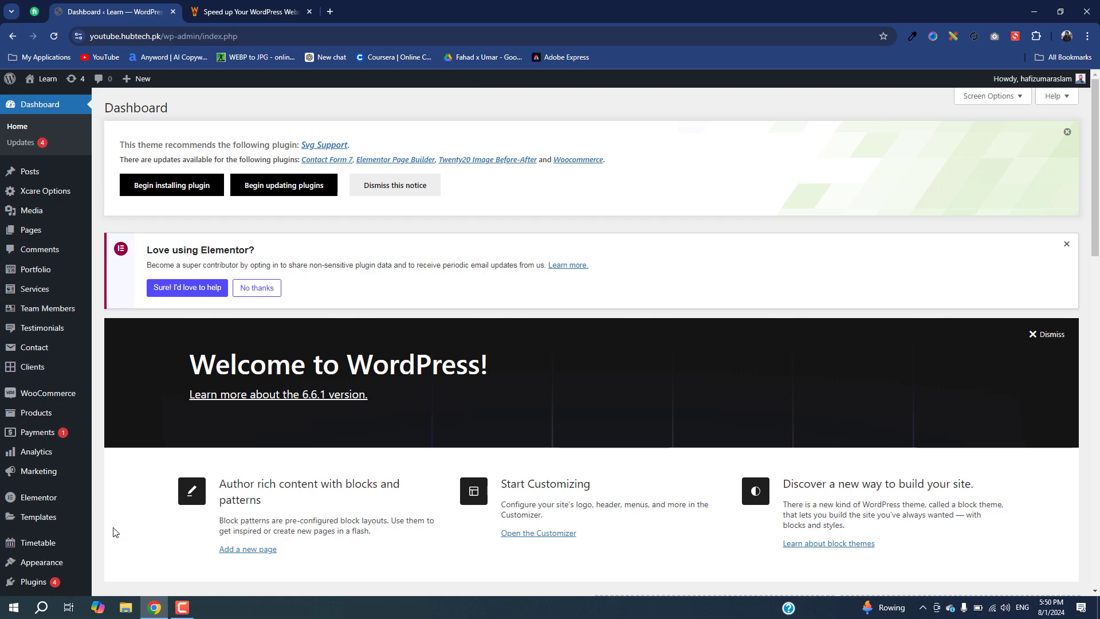
{"action": "mouse_move", "coordinate": [41, 565]}
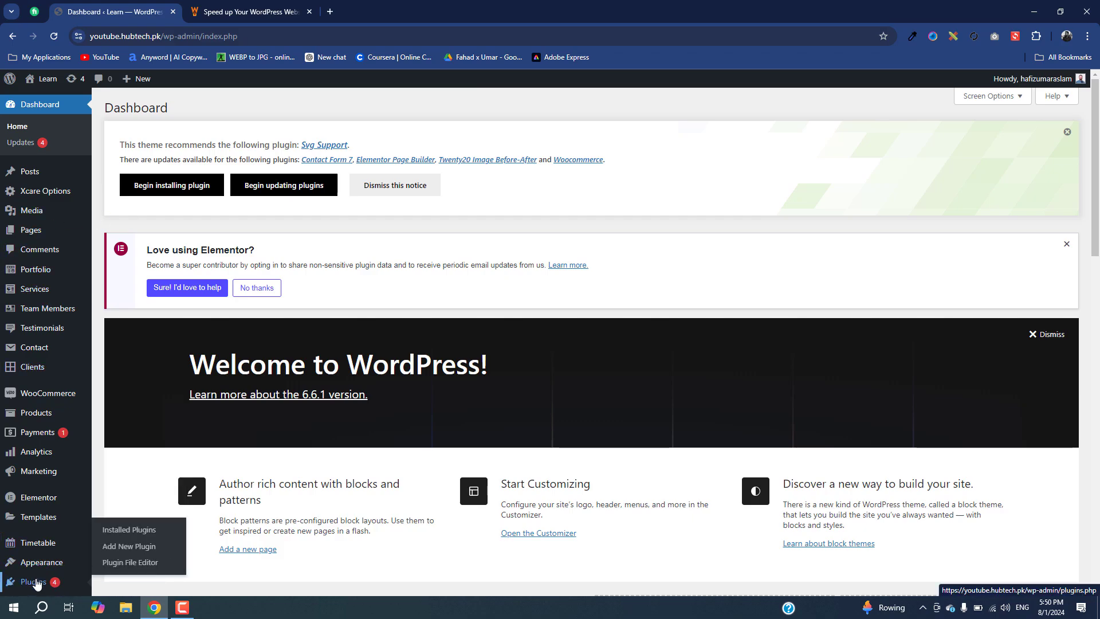
{"action": "left_click", "coordinate": [124, 547]}
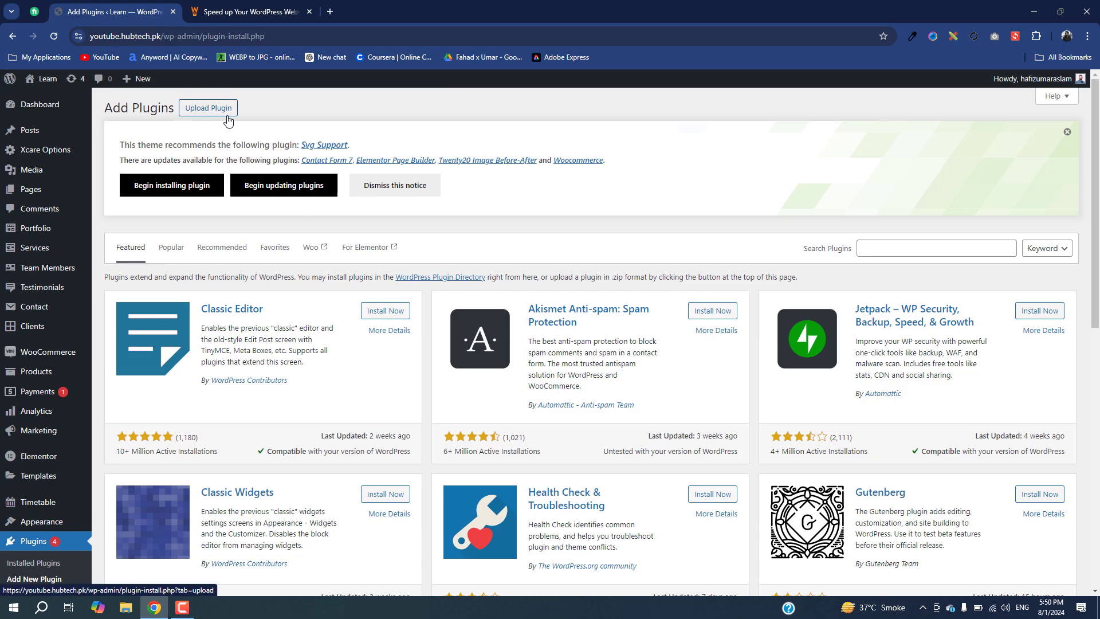
{"action": "left_click", "coordinate": [208, 110]}
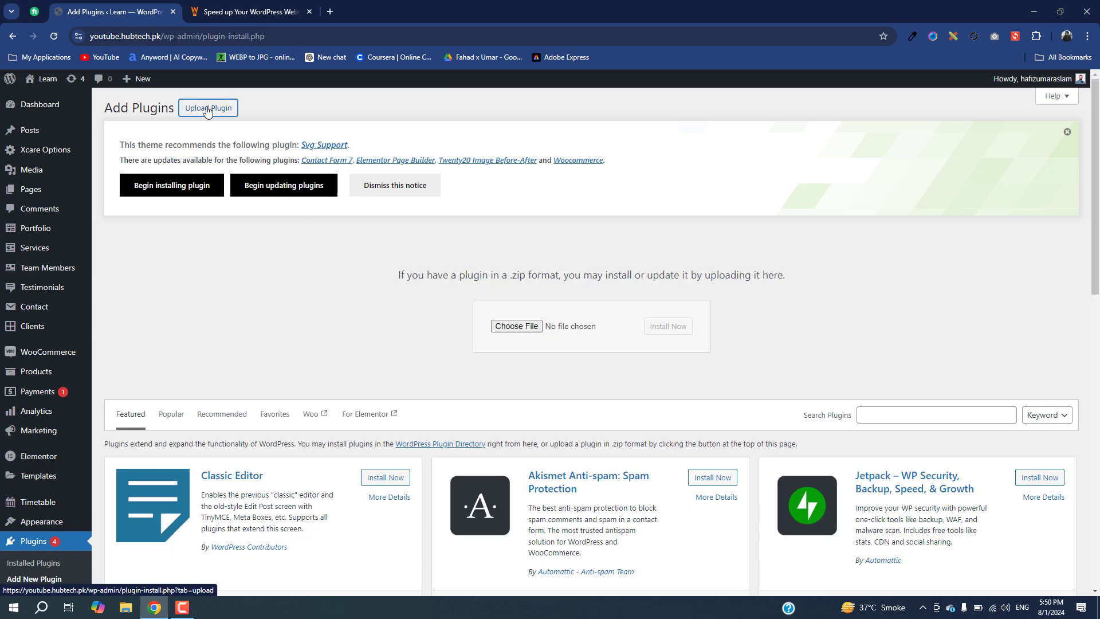
Upload wp-rocket.zip from the wprocket3163n folder, install the plugin and activate it
{"action": "left_click", "coordinate": [517, 326]}
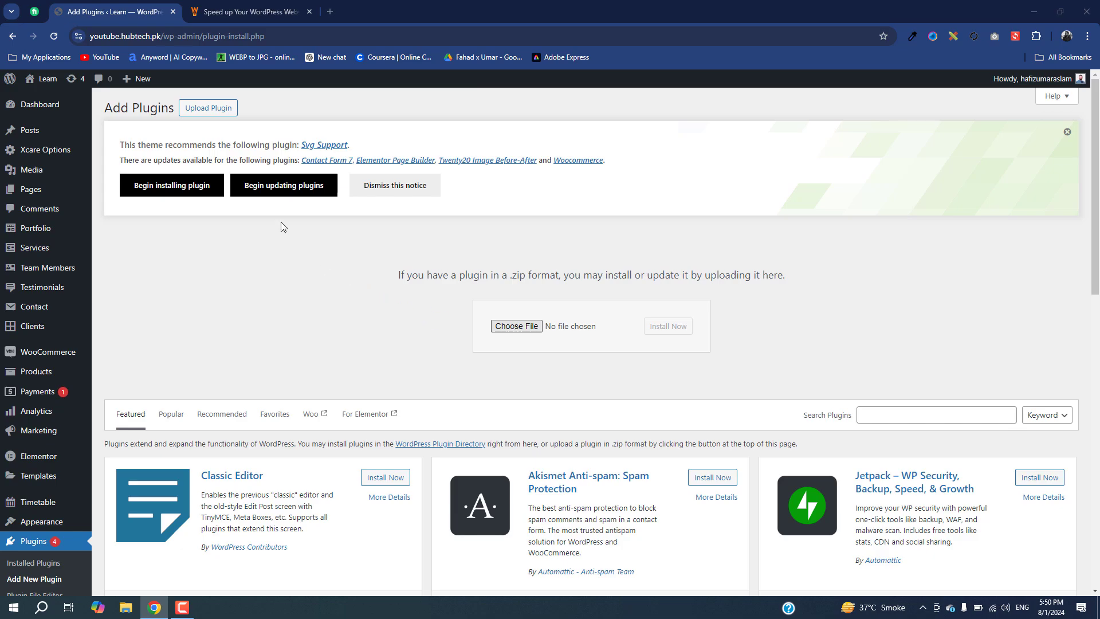
{"action": "left_click", "coordinate": [152, 94]}
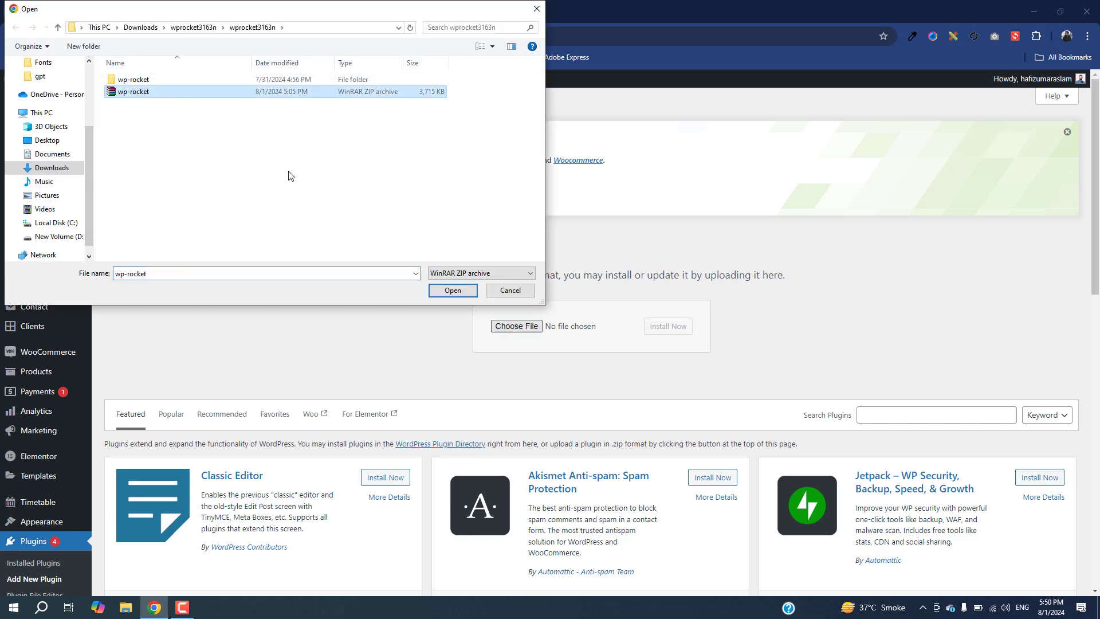
{"action": "left_click", "coordinate": [433, 291]}
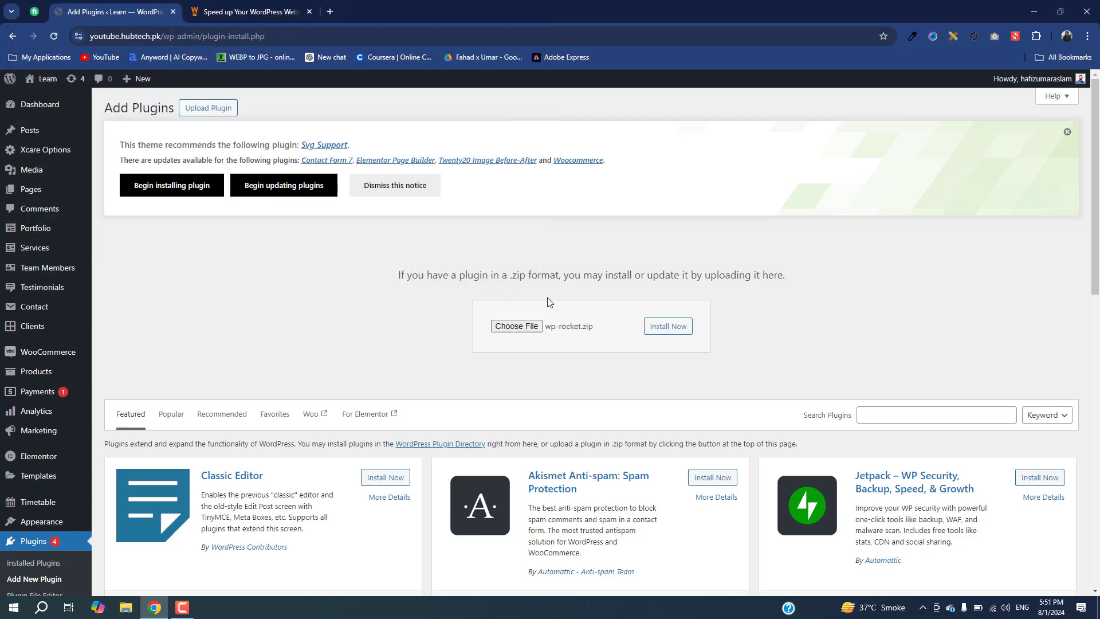
{"action": "left_click", "coordinate": [668, 326]}
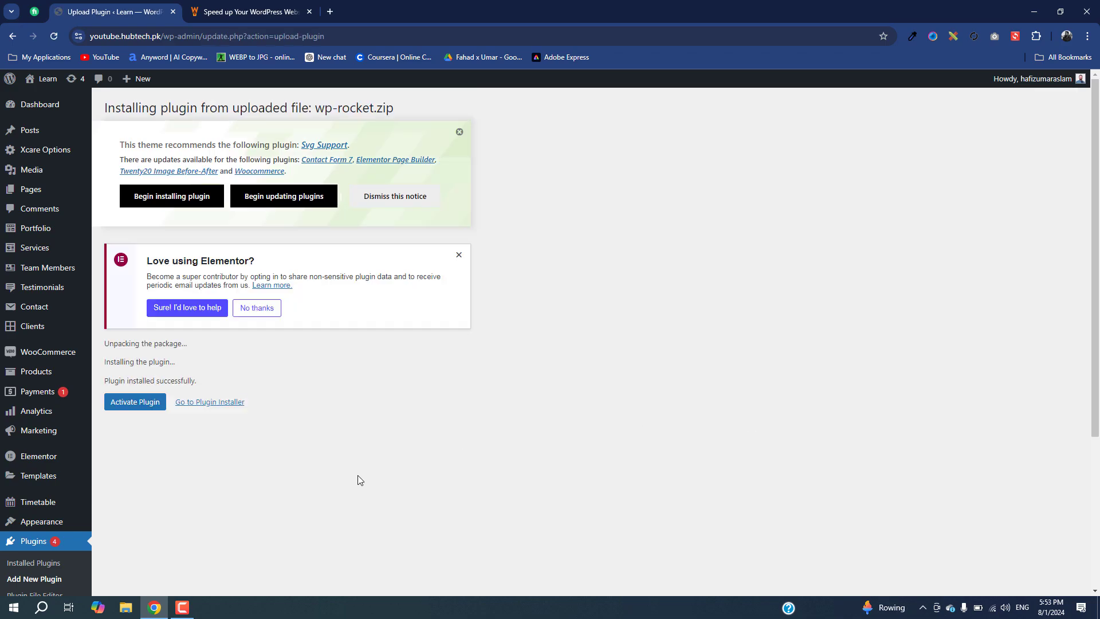
{"action": "left_click", "coordinate": [142, 410]}
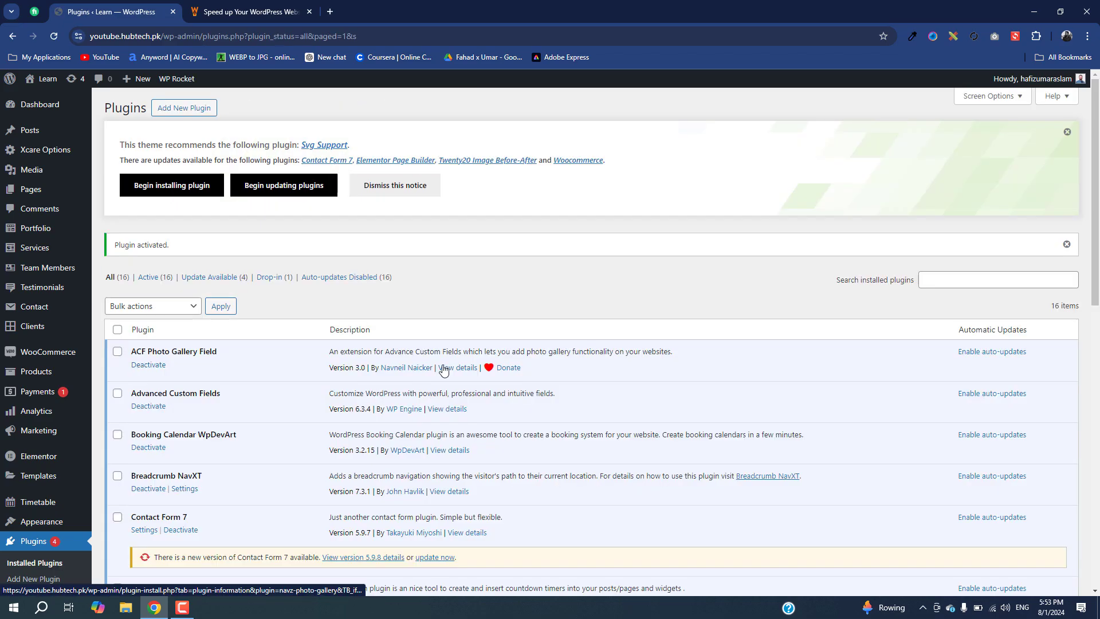
Select all installed plugins and enable auto-updates for them with a bulk action
{"action": "scroll", "coordinate": [582, 446], "scroll_direction": "down", "scroll_amount": 5}
{"action": "scroll", "coordinate": [581, 445], "scroll_direction": "up", "scroll_amount": 1}
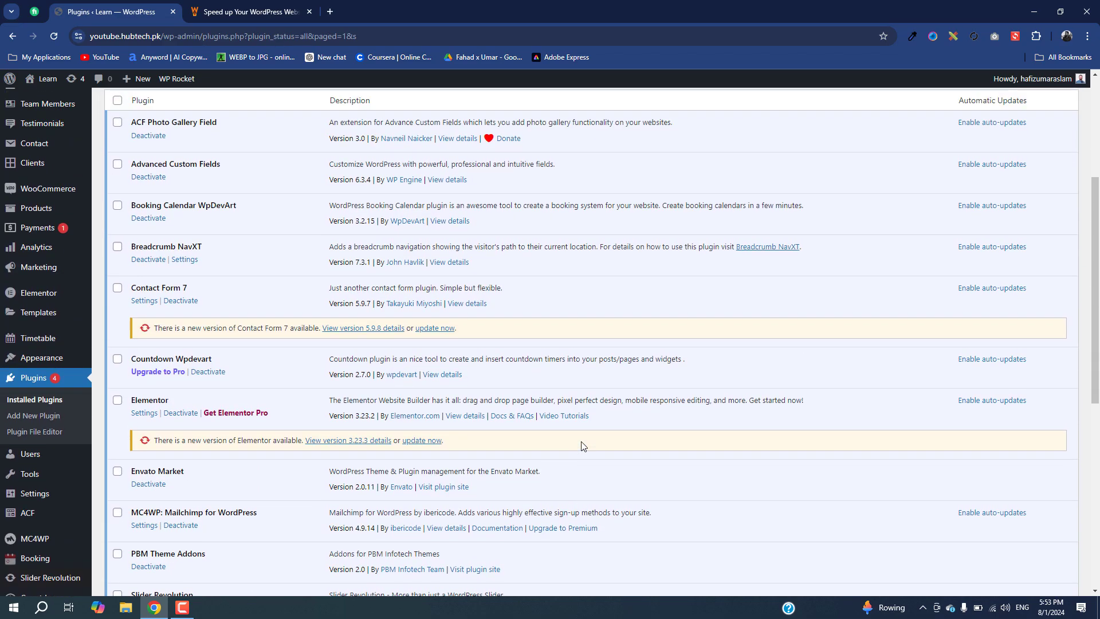
{"action": "scroll", "coordinate": [582, 445], "scroll_direction": "down", "scroll_amount": 1}
{"action": "scroll", "coordinate": [582, 446], "scroll_direction": "down", "scroll_amount": 3}
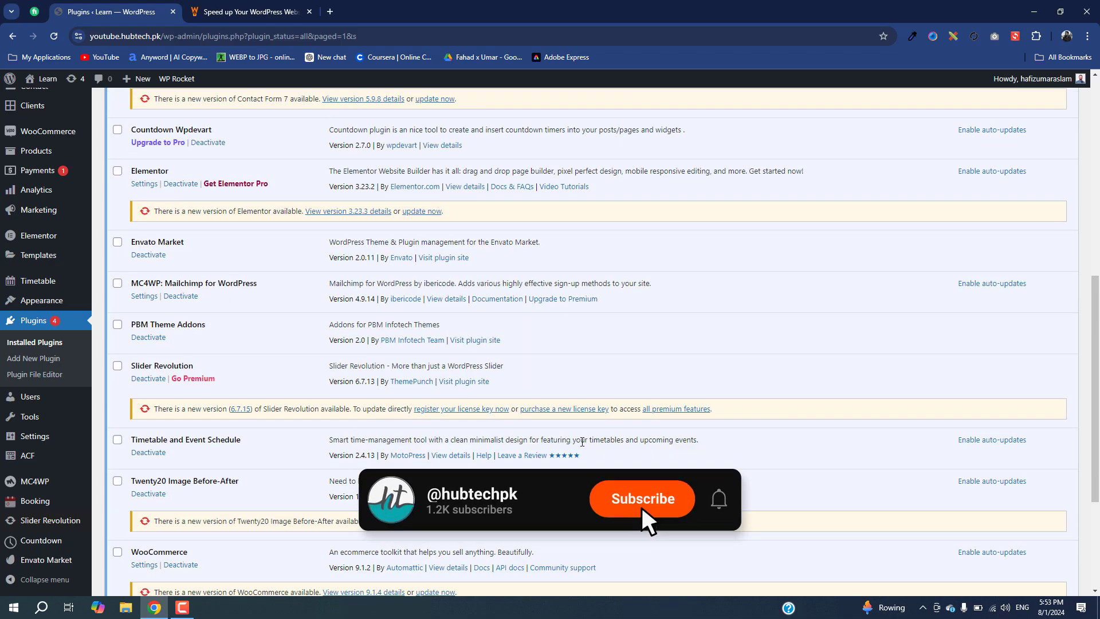
{"action": "scroll", "coordinate": [582, 442], "scroll_direction": "down", "scroll_amount": 3}
{"action": "scroll", "coordinate": [162, 344], "scroll_direction": "up", "scroll_amount": 15}
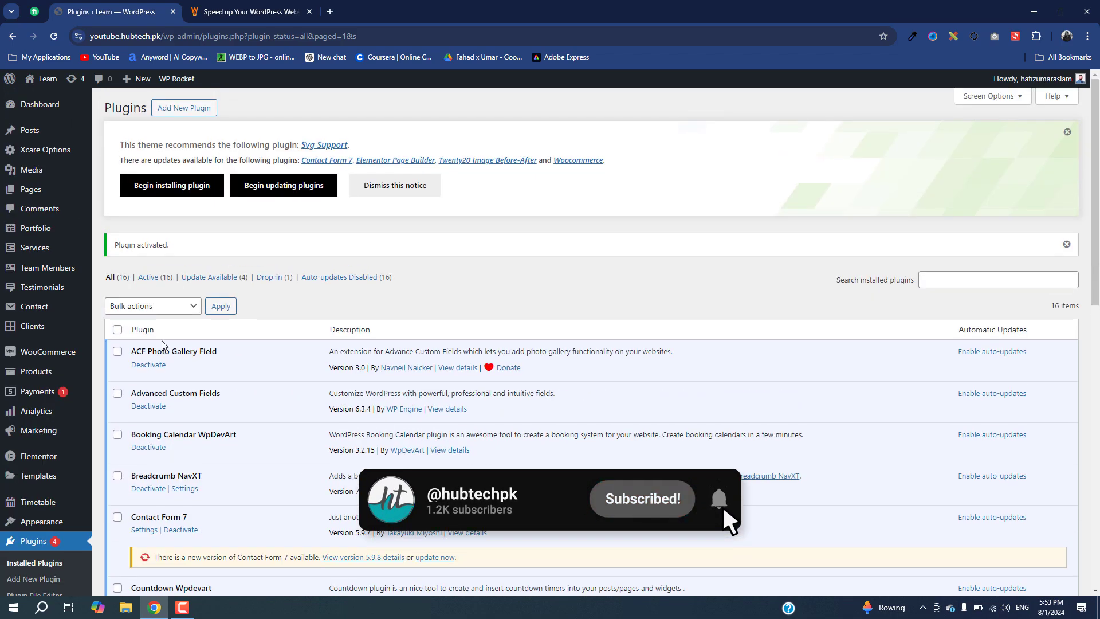
{"action": "left_click", "coordinate": [118, 330]}
{"action": "left_click", "coordinate": [166, 309]}
{"action": "left_click", "coordinate": [152, 370]}
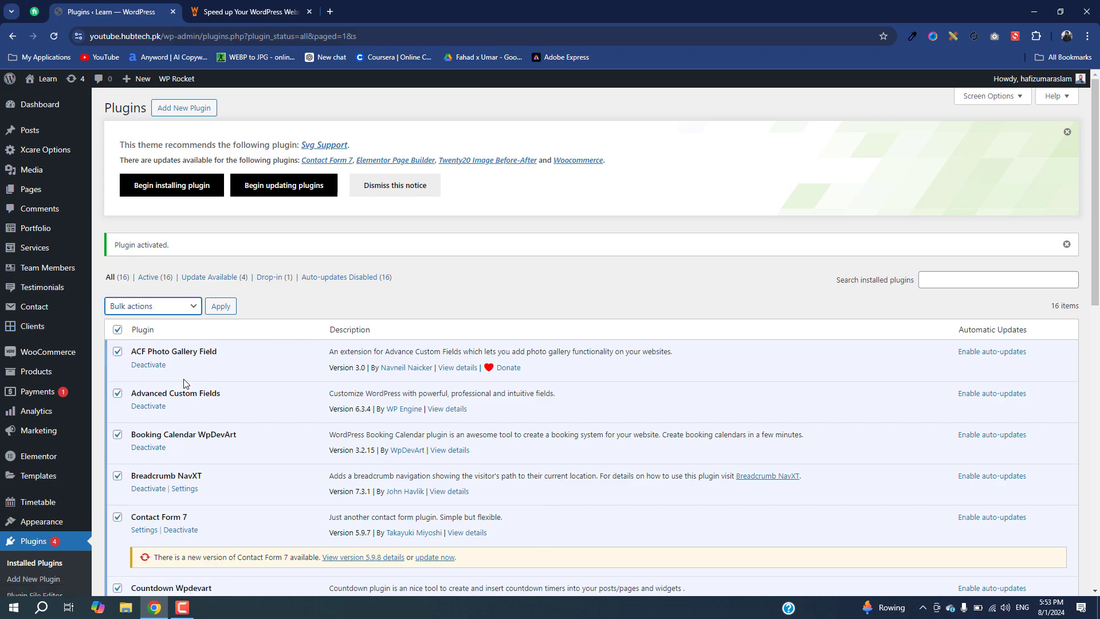
{"action": "left_click", "coordinate": [219, 309]}
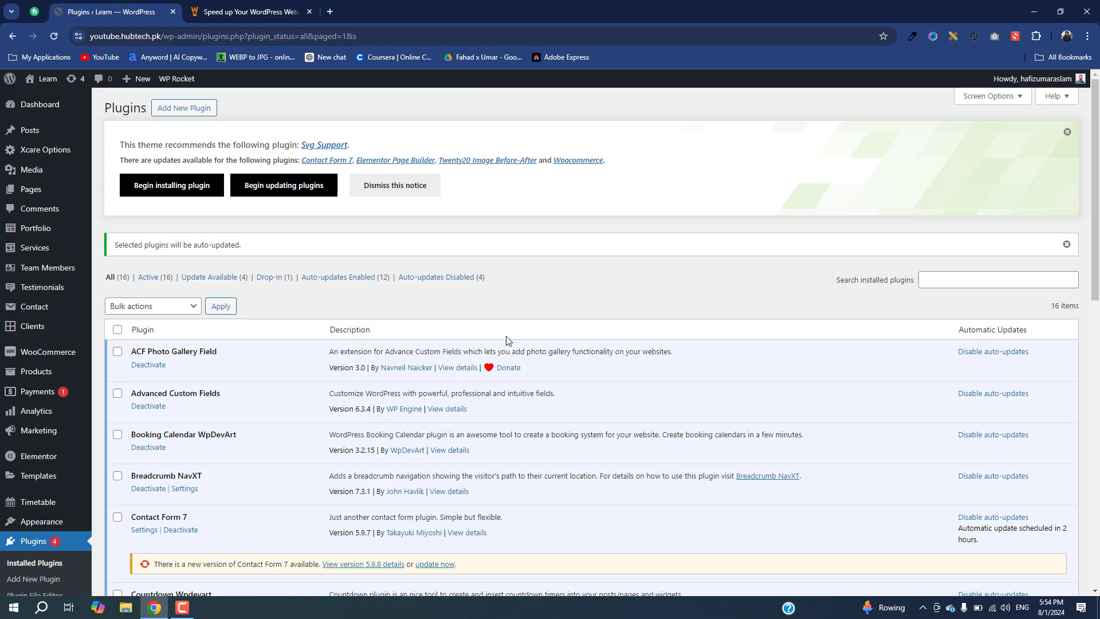
Review the installed plugins and open the WP Rocket settings page
{"action": "scroll", "coordinate": [435, 395], "scroll_direction": "down", "scroll_amount": 3}
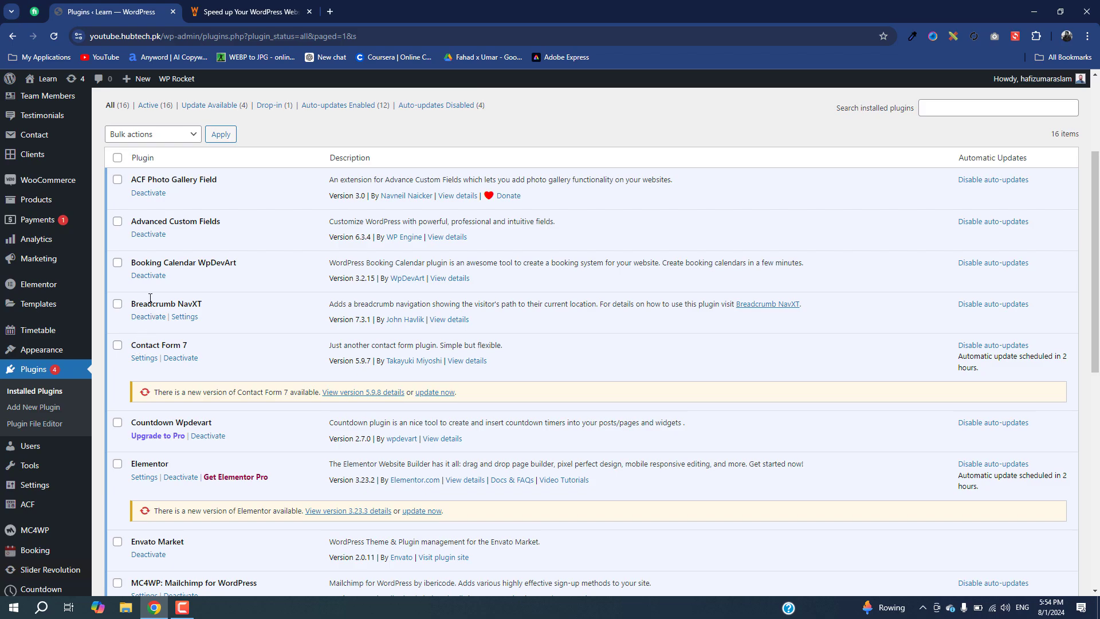
{"action": "scroll", "coordinate": [173, 349], "scroll_direction": "down", "scroll_amount": 2}
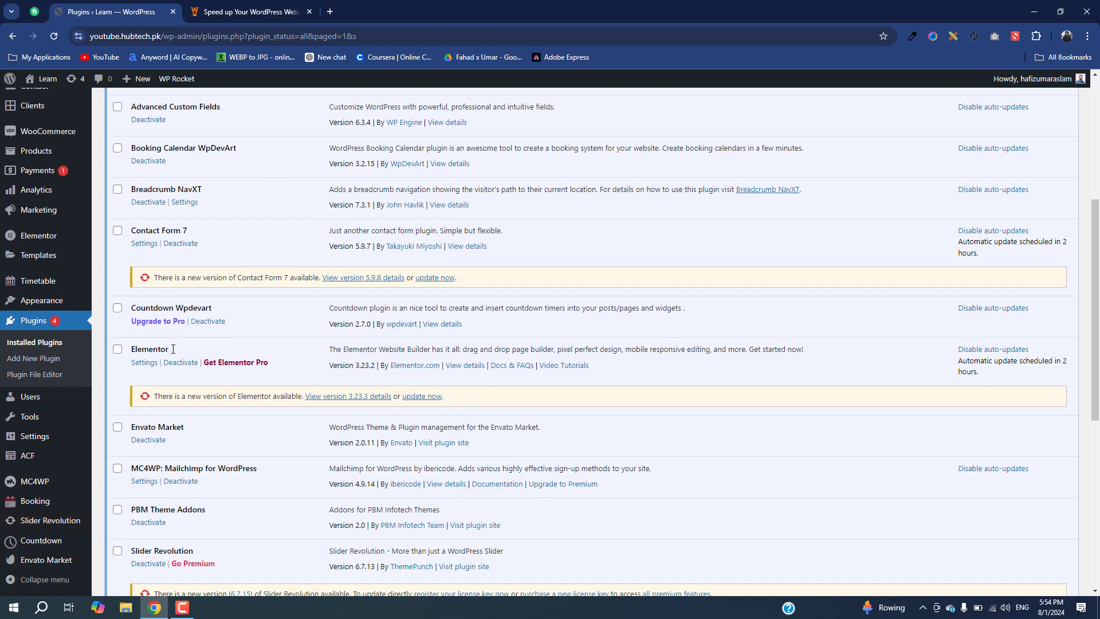
{"action": "scroll", "coordinate": [173, 349], "scroll_direction": "down", "scroll_amount": 7}
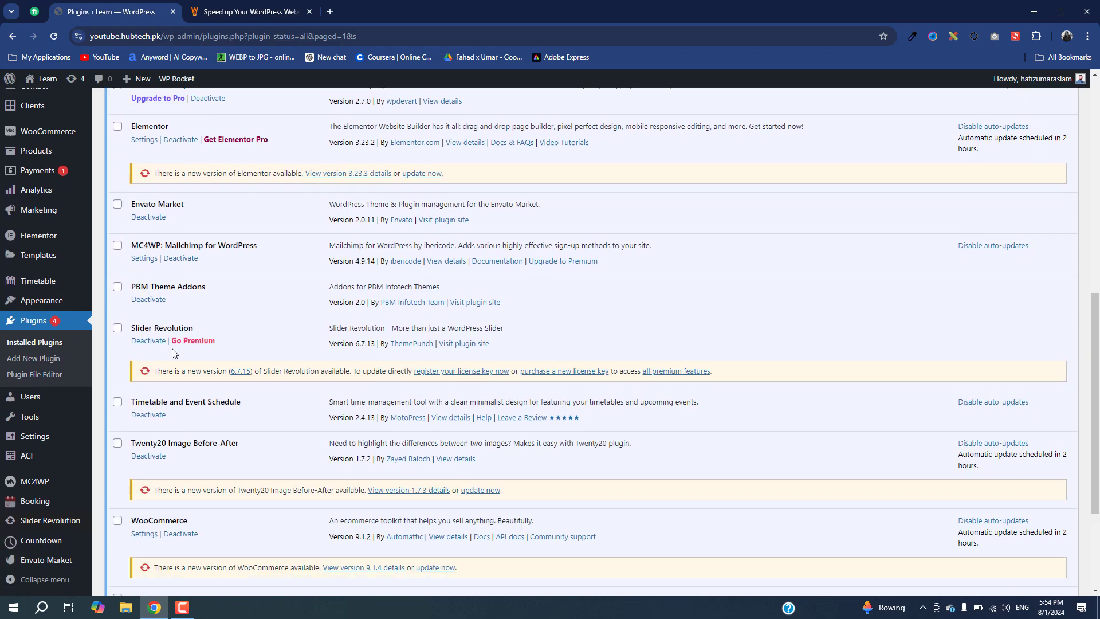
{"action": "scroll", "coordinate": [172, 349], "scroll_direction": "up", "scroll_amount": 9}
{"action": "scroll", "coordinate": [171, 348], "scroll_direction": "up", "scroll_amount": 4}
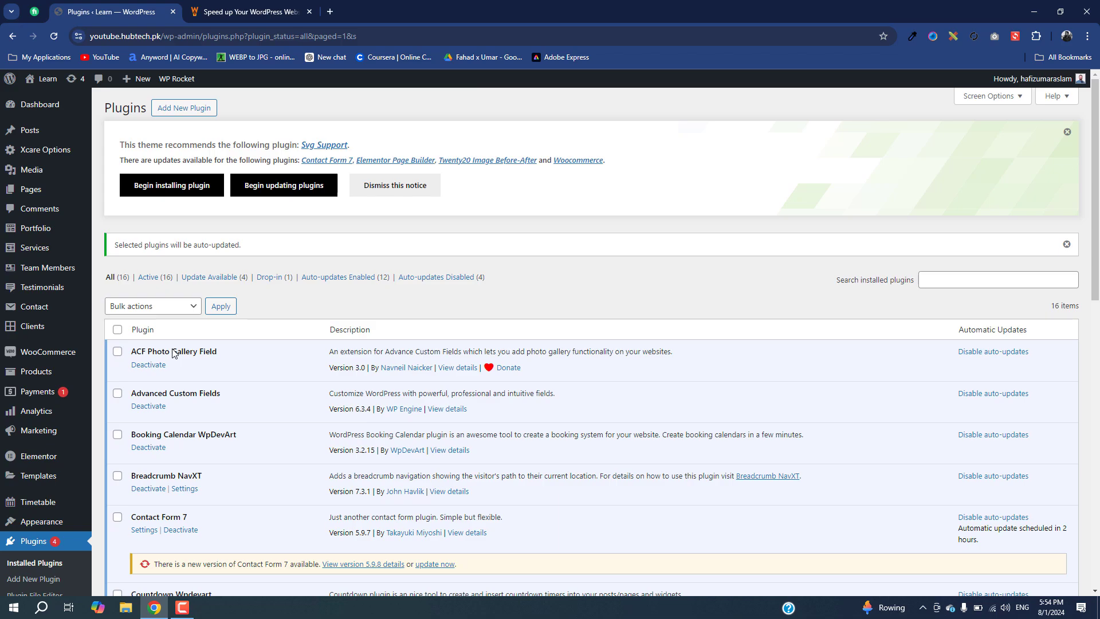
{"action": "scroll", "coordinate": [58, 407], "scroll_direction": "down", "scroll_amount": 8}
{"action": "mouse_move", "coordinate": [44, 449]}
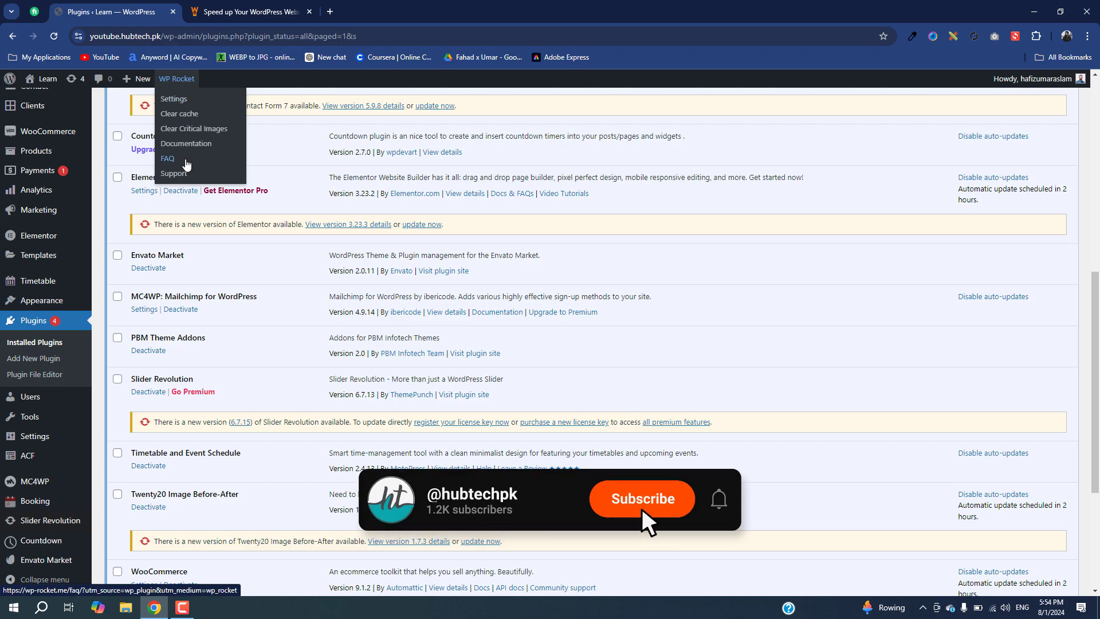
{"action": "scroll", "coordinate": [34, 498], "scroll_direction": "down", "scroll_amount": 4}
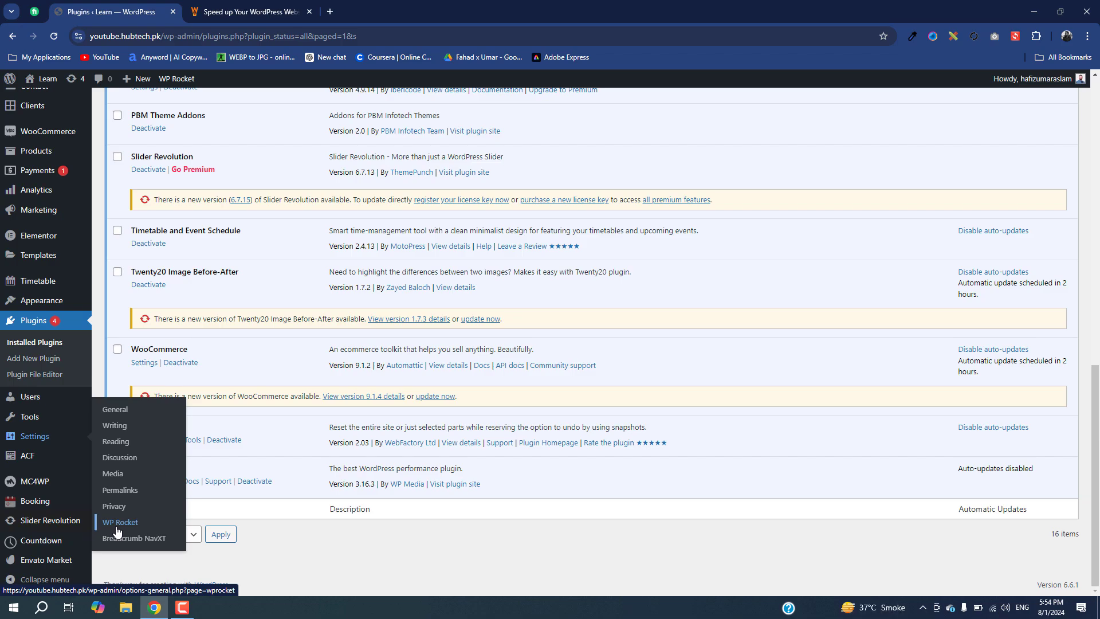
{"action": "left_click", "coordinate": [118, 524]}
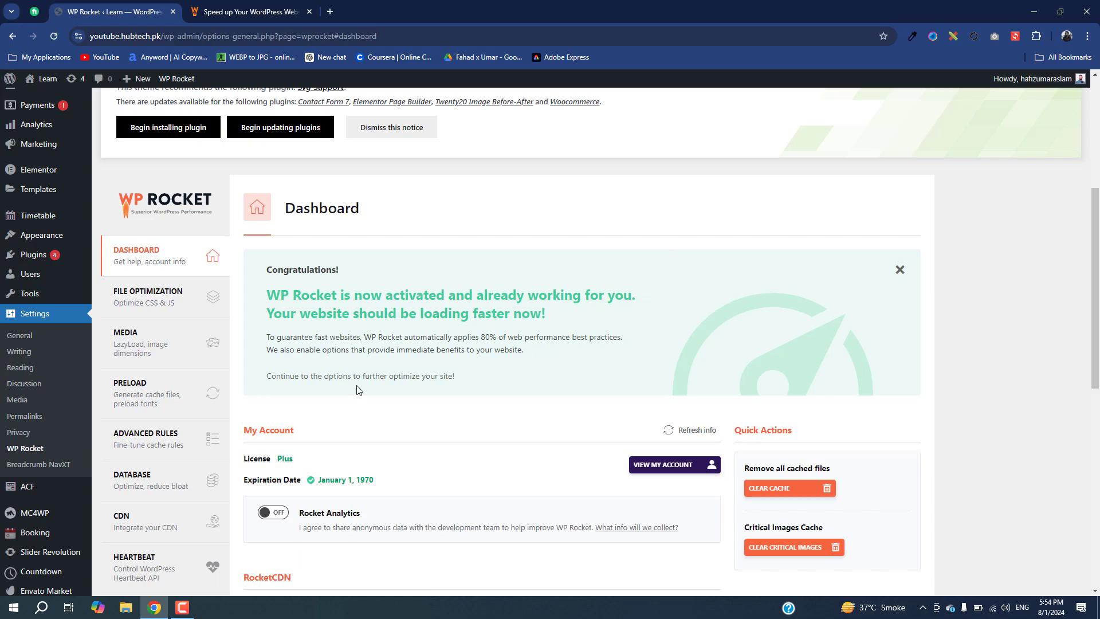
Check the license type under My Account and compare it with the plans on the WP Rocket pricing page
{"action": "scroll", "coordinate": [355, 424], "scroll_direction": "down", "scroll_amount": 3}
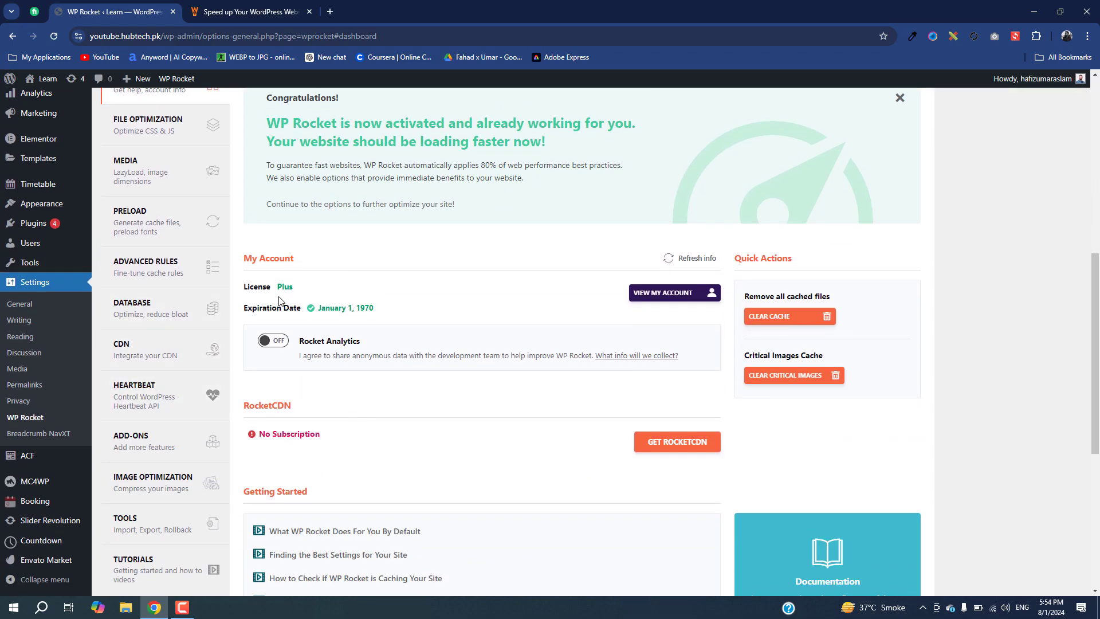
{"action": "left_click_drag", "start_coordinate": [243, 286], "coordinate": [293, 287]}
{"action": "left_click", "coordinate": [293, 286]}
{"action": "left_click", "coordinate": [270, 12]}
{"action": "mouse_move", "coordinate": [462, 100]}
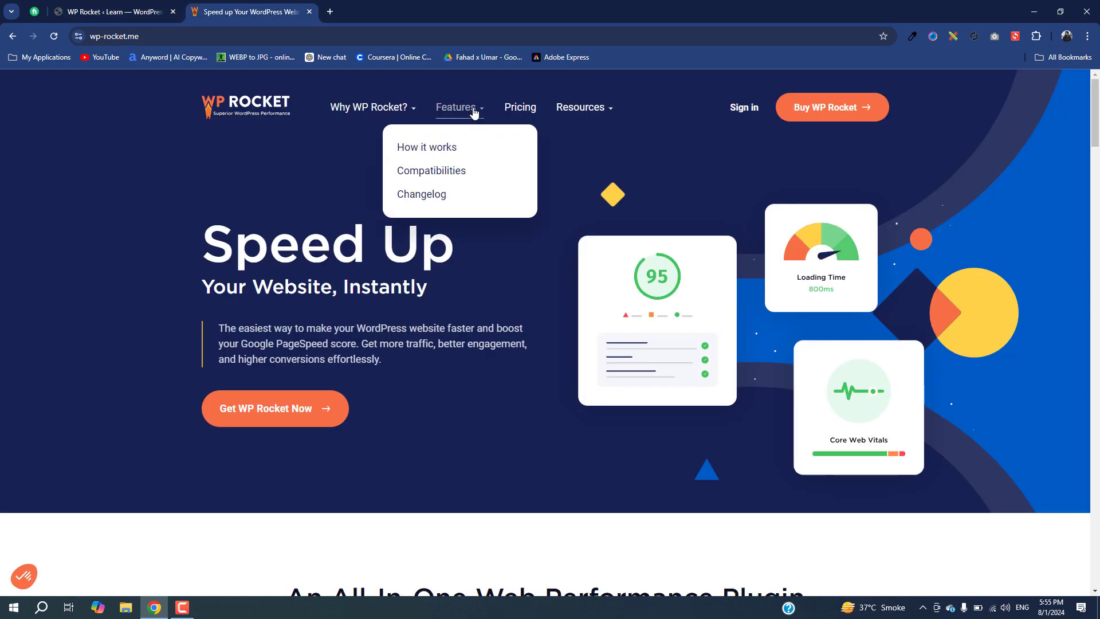
{"action": "left_click", "coordinate": [532, 107]}
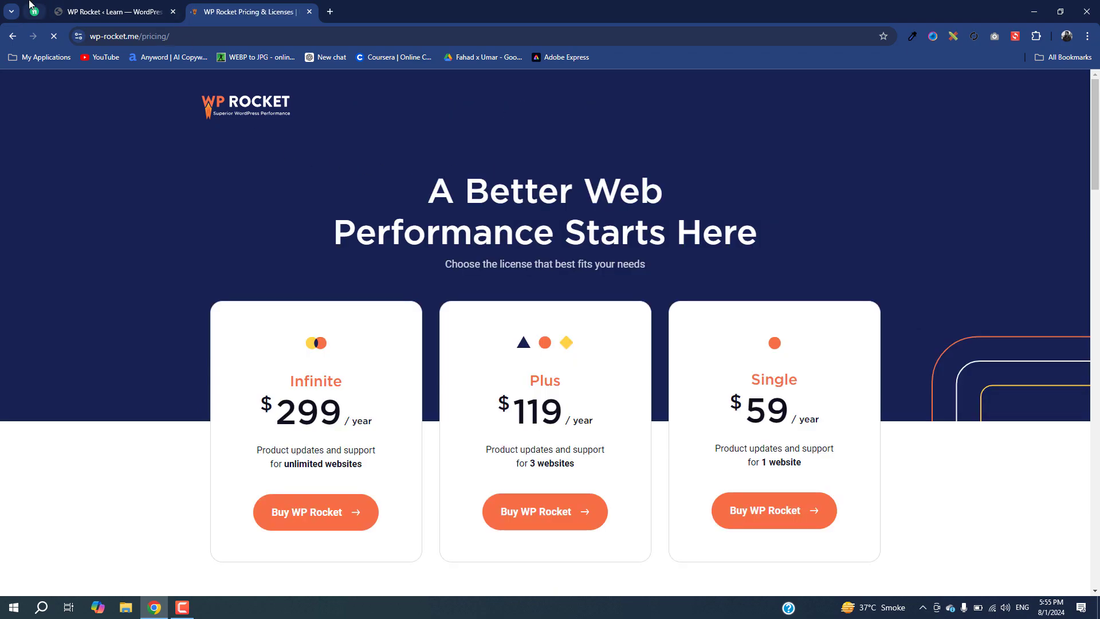
{"action": "left_click", "coordinate": [143, 9]}
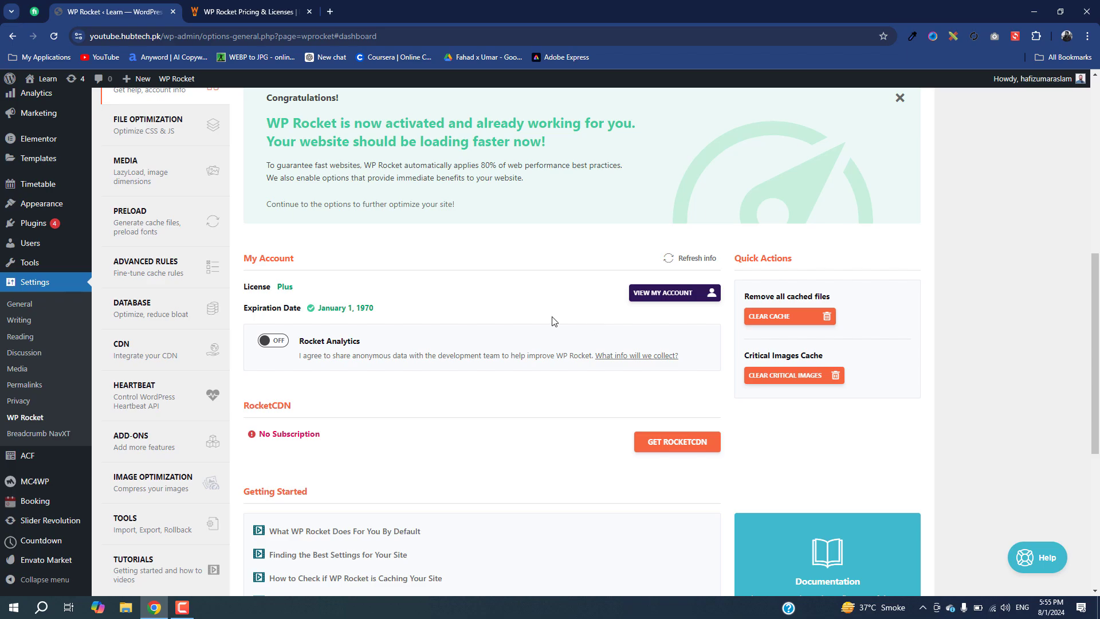
{"action": "left_click", "coordinate": [663, 293]}
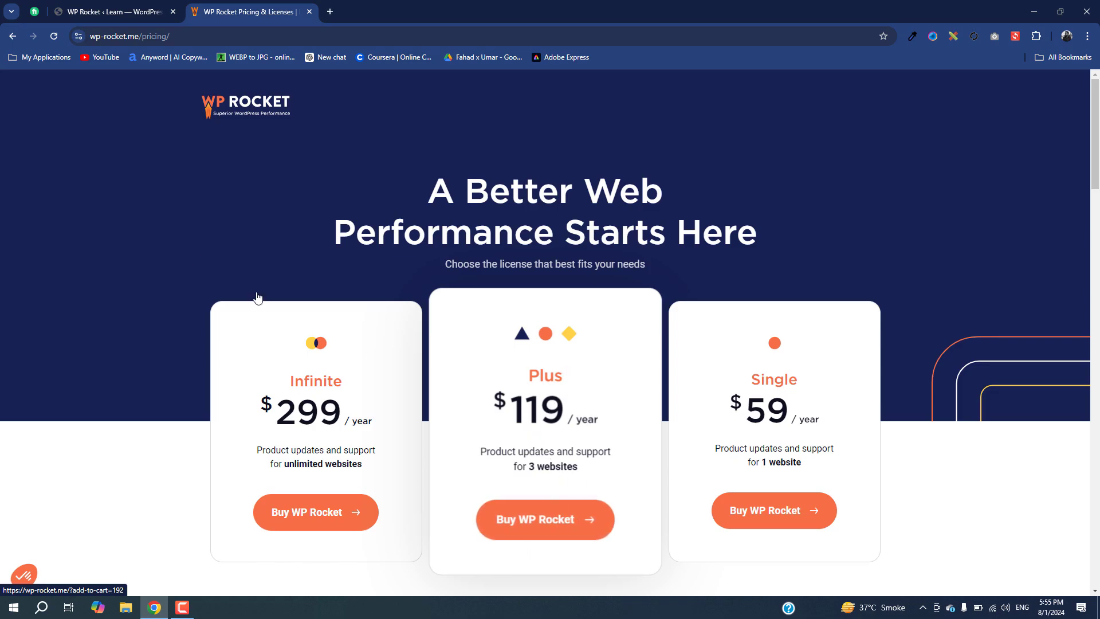
{"action": "key", "text": "ctrl+shift+Tab"}
Enable Minify CSS files in WP Rocket's File Optimization settings
{"action": "scroll", "coordinate": [134, 239], "scroll_direction": "up", "scroll_amount": 3}
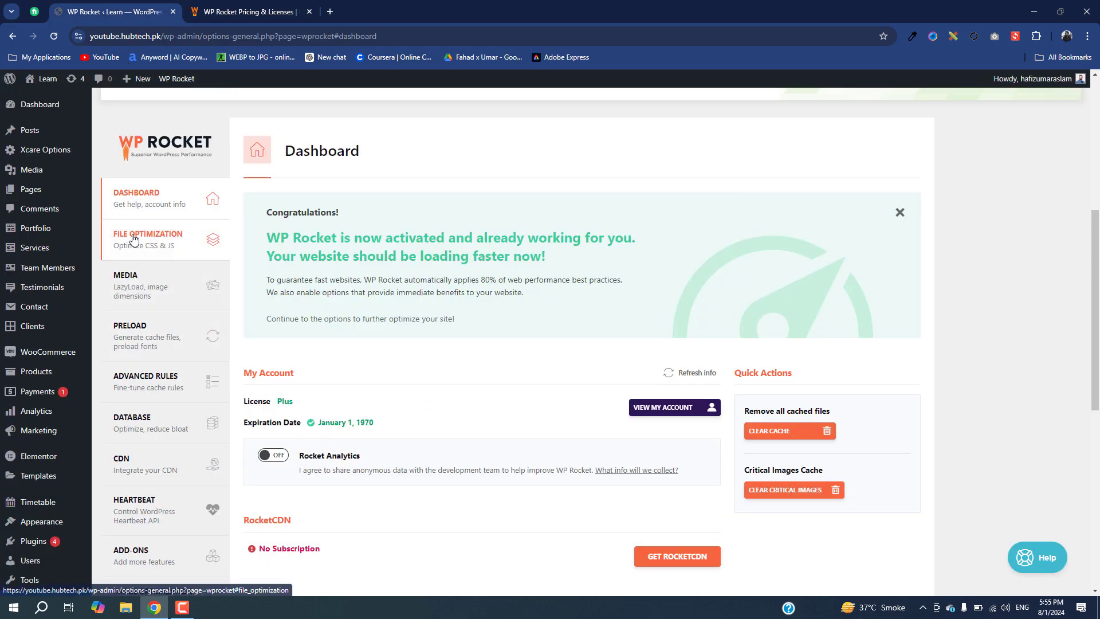
{"action": "left_click", "coordinate": [133, 239]}
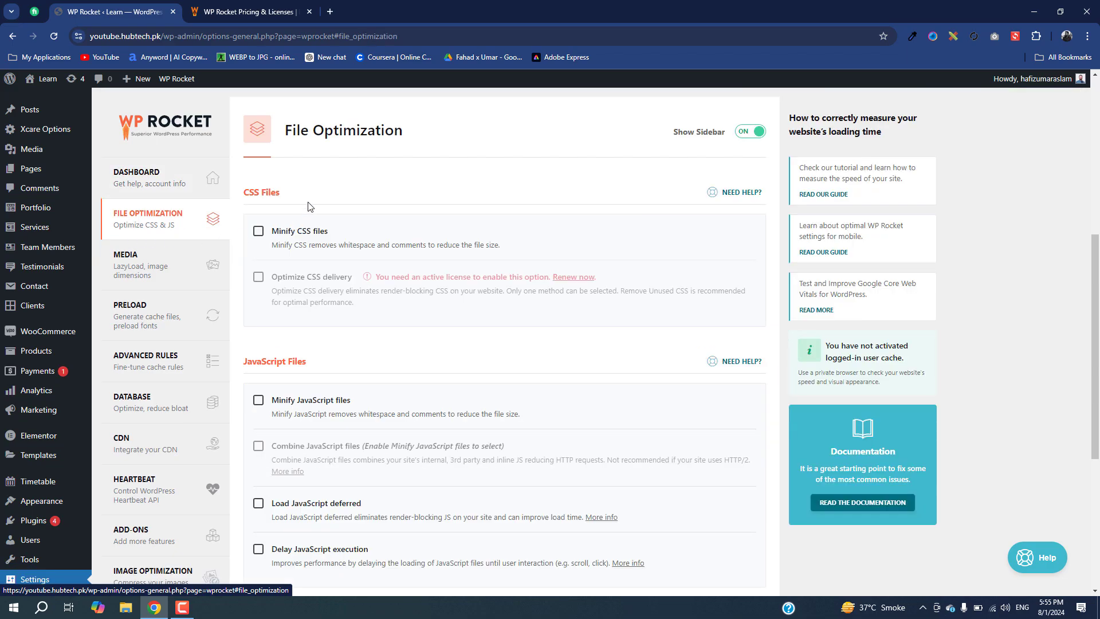
{"action": "left_click", "coordinate": [260, 232]}
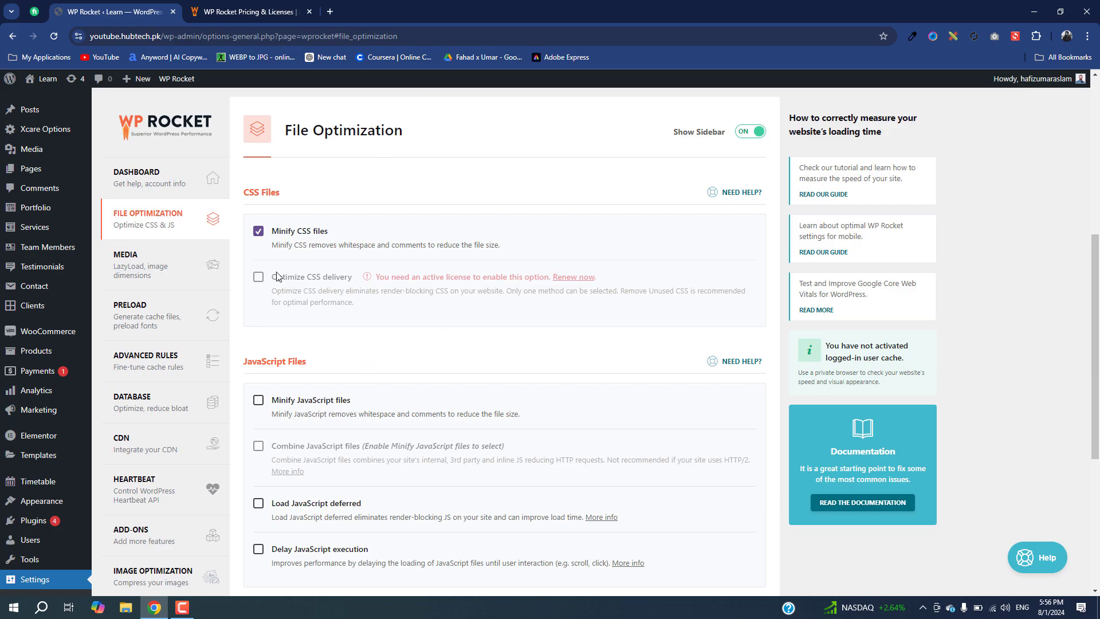
{"action": "scroll", "coordinate": [311, 264], "scroll_direction": "up", "scroll_amount": 1}
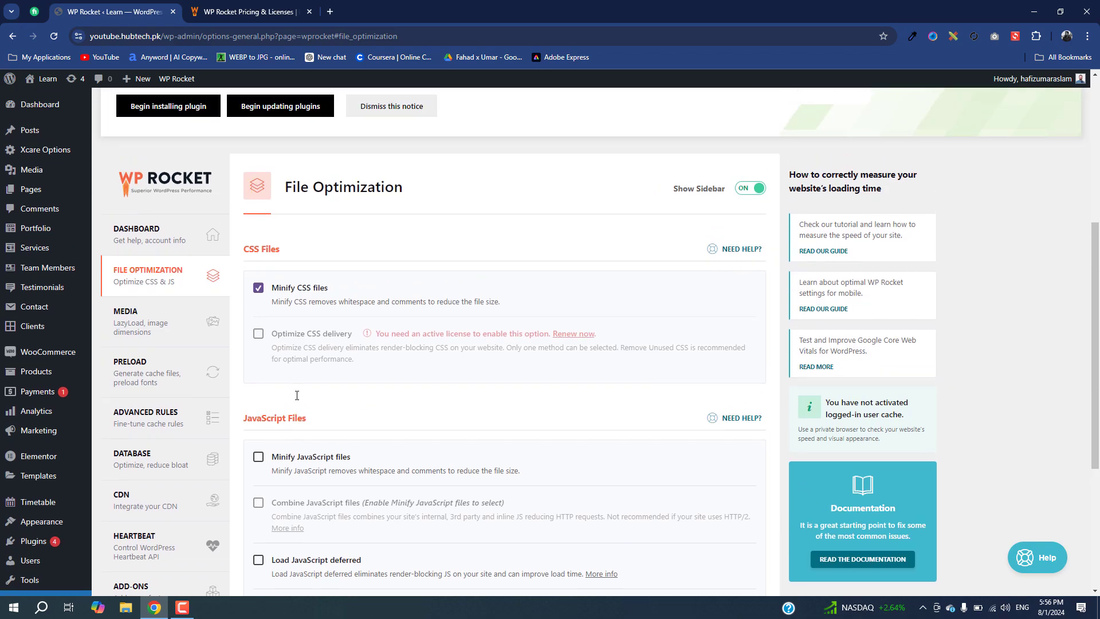
{"action": "scroll", "coordinate": [307, 319], "scroll_direction": "down", "scroll_amount": 2}
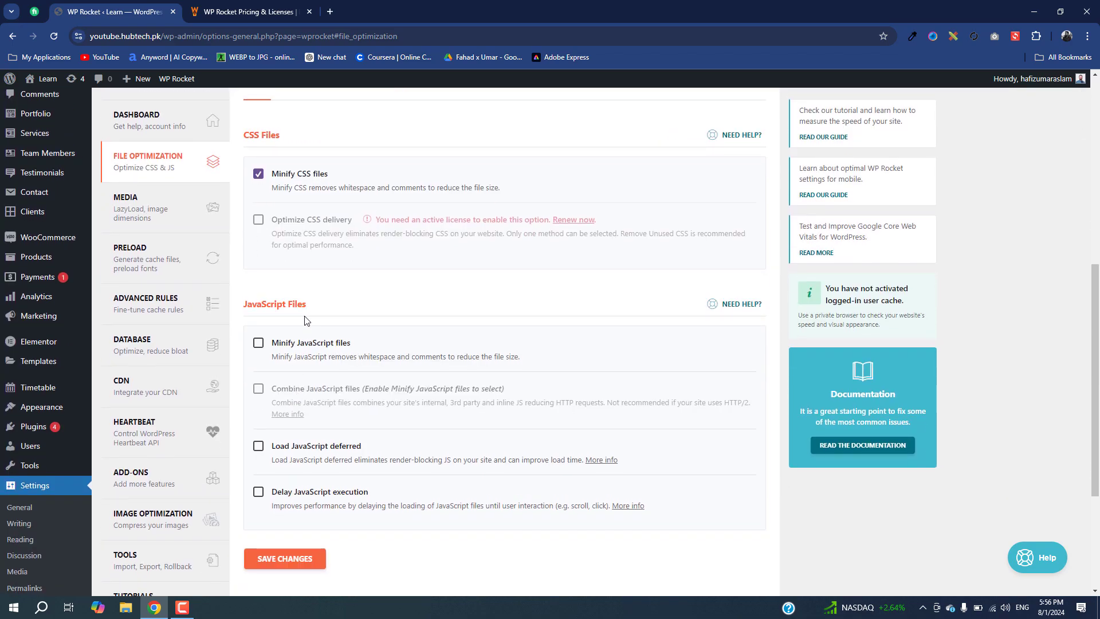
Enable Minify JavaScript files and Load JavaScript deferred in the File Optimization settings and save the changes
{"action": "left_click", "coordinate": [257, 342]}
{"action": "left_click", "coordinate": [258, 445]}
{"action": "scroll", "coordinate": [369, 525], "scroll_direction": "down", "scroll_amount": 3}
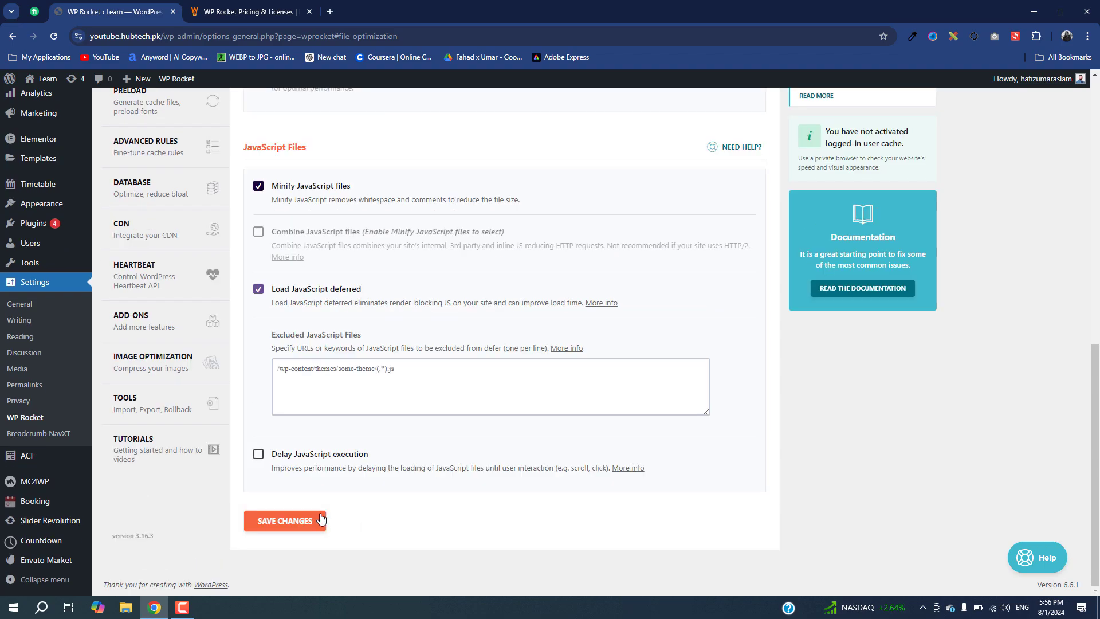
{"action": "left_click", "coordinate": [274, 520]}
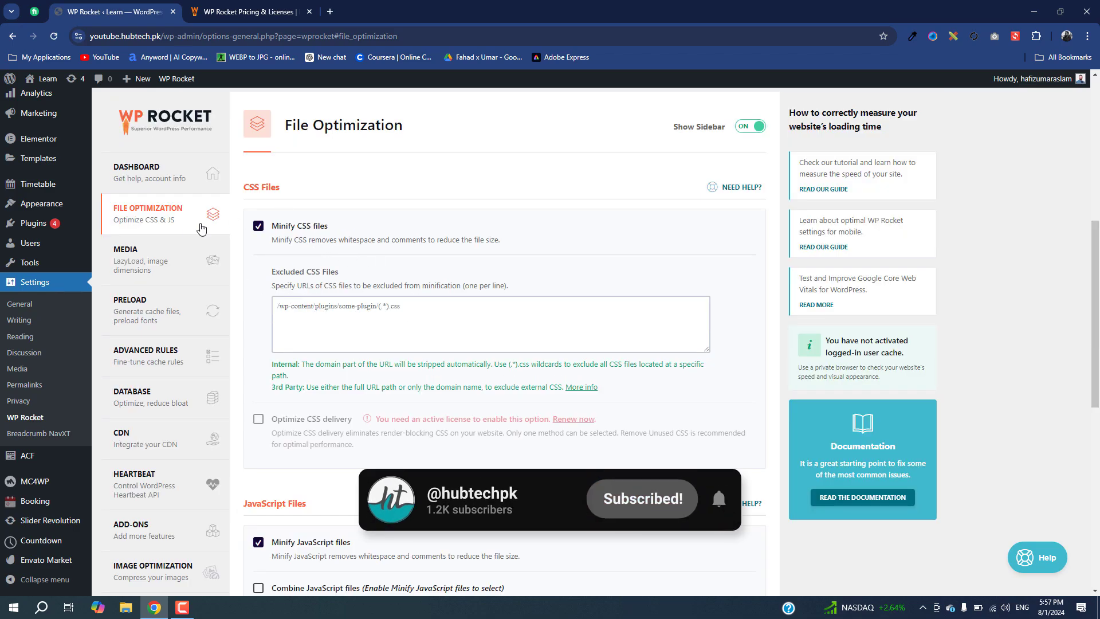
Enable LazyLoad for images, CSS background images, and iframes and videos in the Media settings and save the changes
{"action": "left_click", "coordinate": [122, 260]}
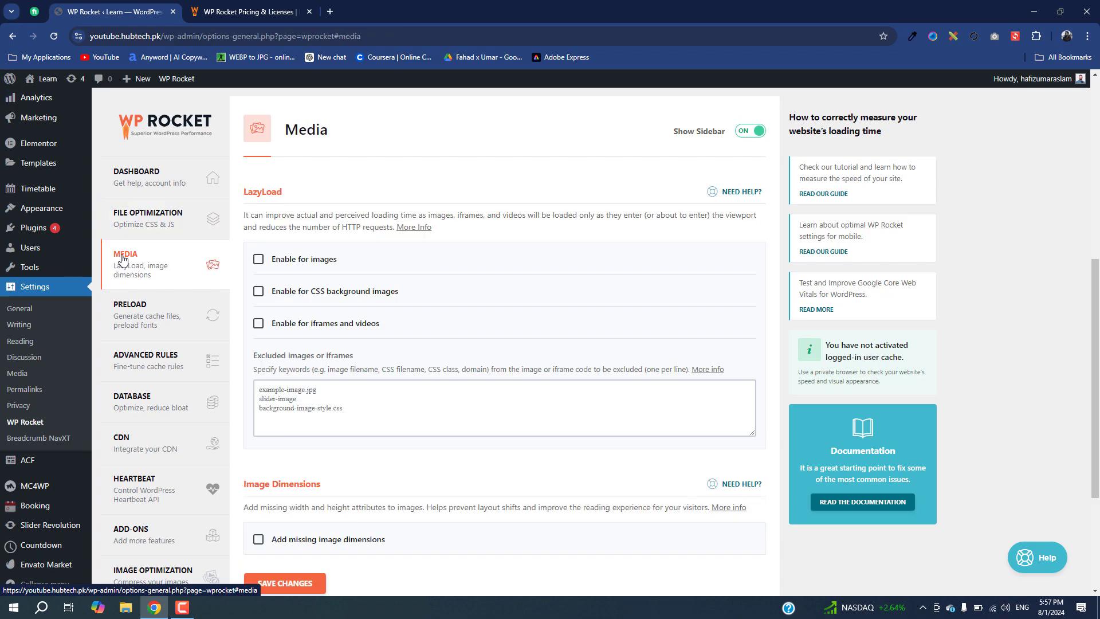
{"action": "left_click", "coordinate": [257, 260]}
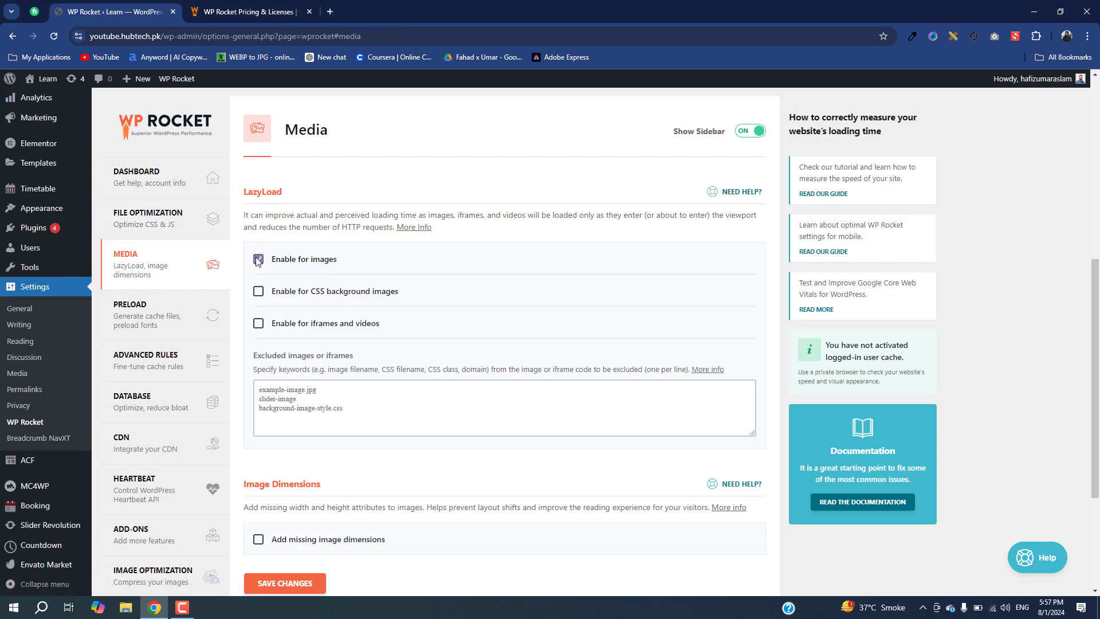
{"action": "left_click", "coordinate": [259, 294]}
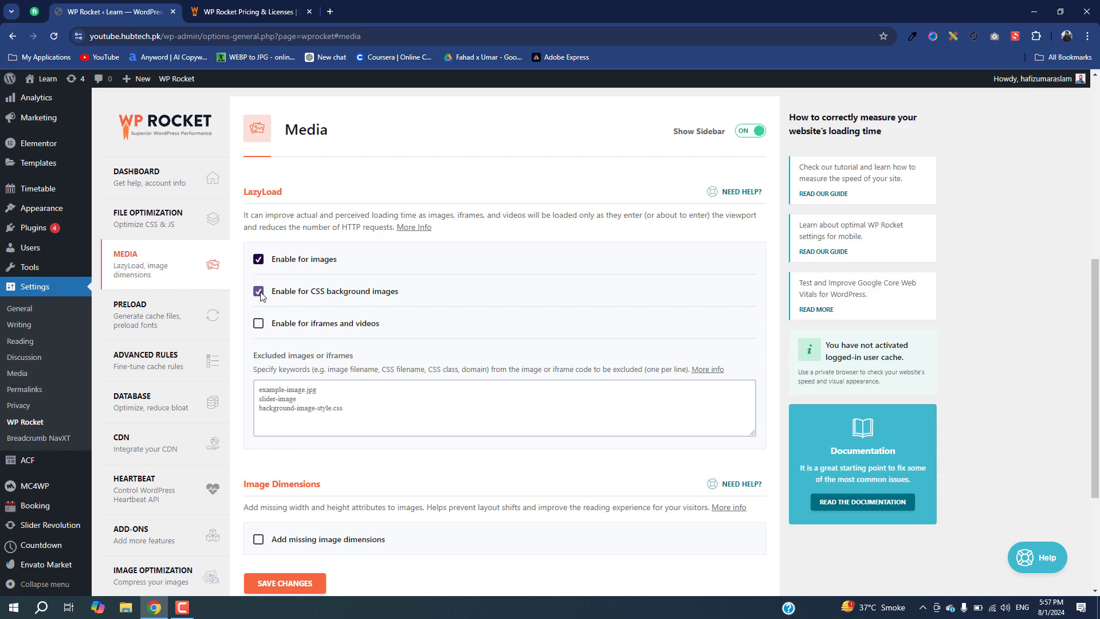
{"action": "left_click", "coordinate": [258, 325]}
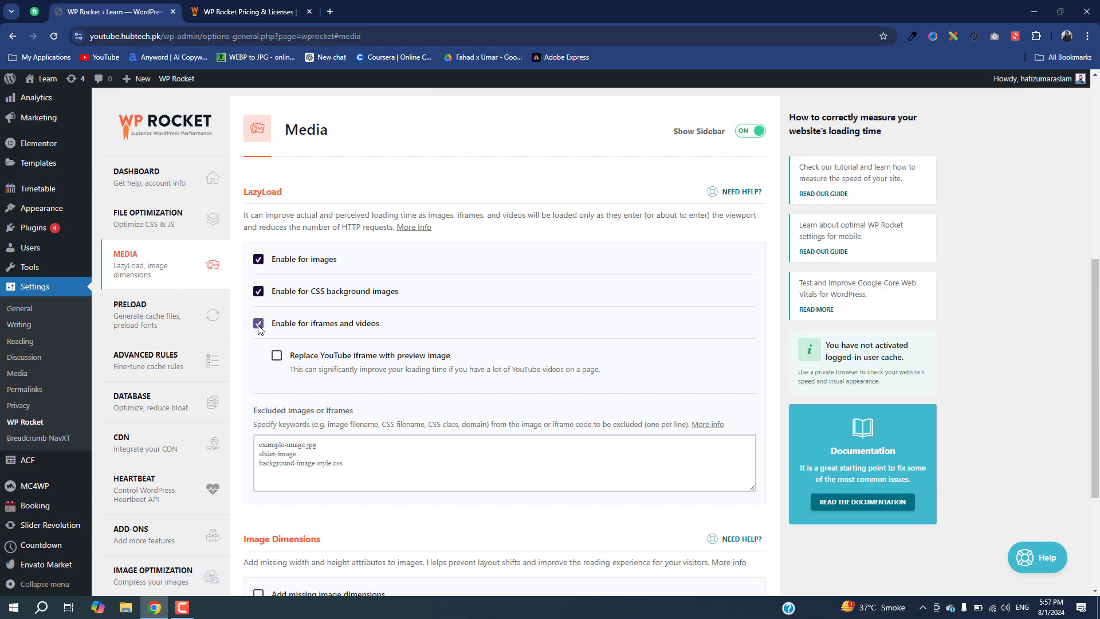
{"action": "scroll", "coordinate": [305, 432], "scroll_direction": "down", "scroll_amount": 3}
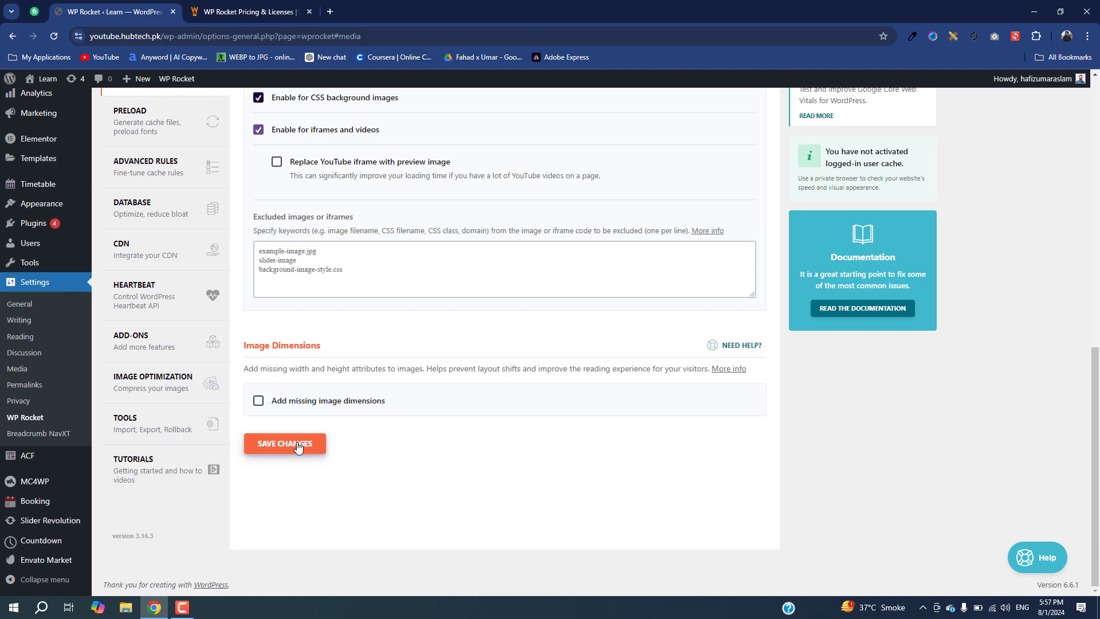
{"action": "left_click", "coordinate": [298, 446]}
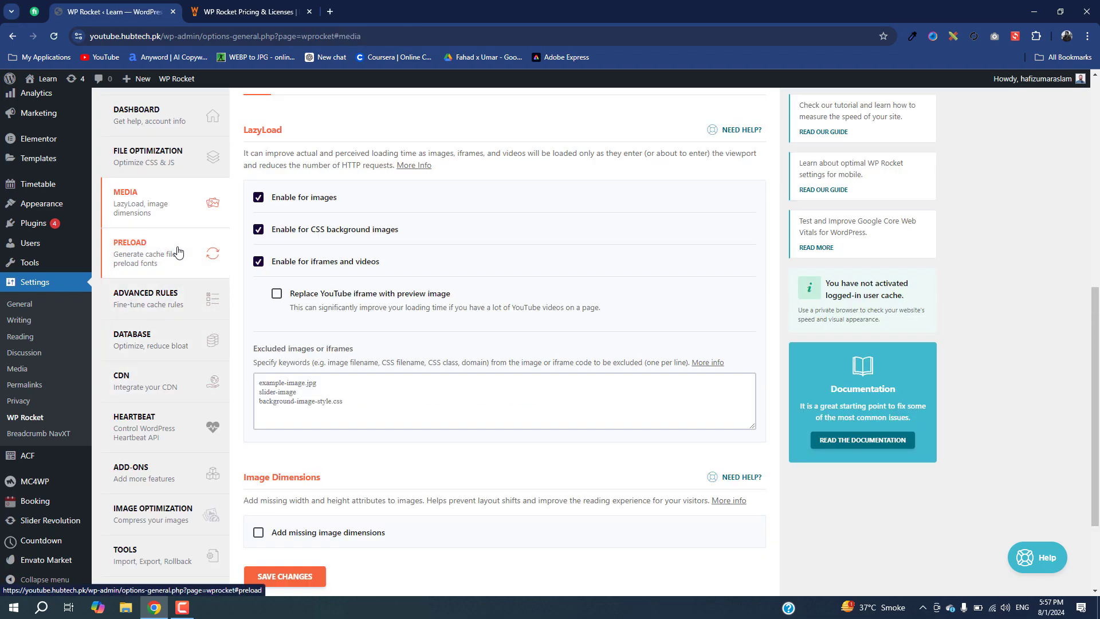
Activate cache preloading in WP Rocket's Preload settings
{"action": "left_click", "coordinate": [178, 252]}
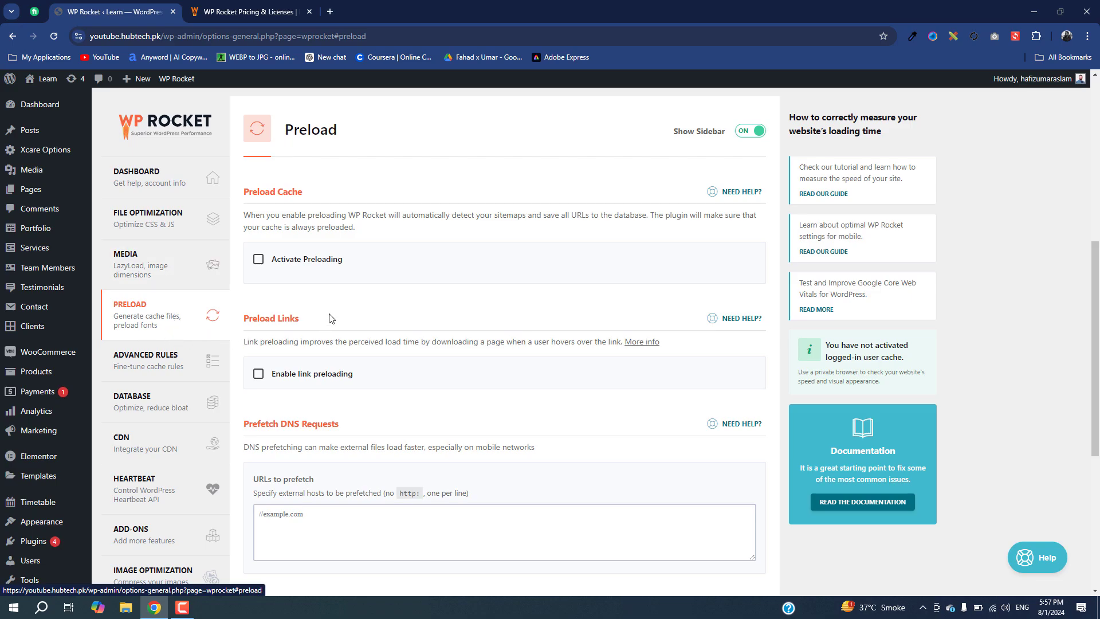
{"action": "left_click", "coordinate": [260, 260]}
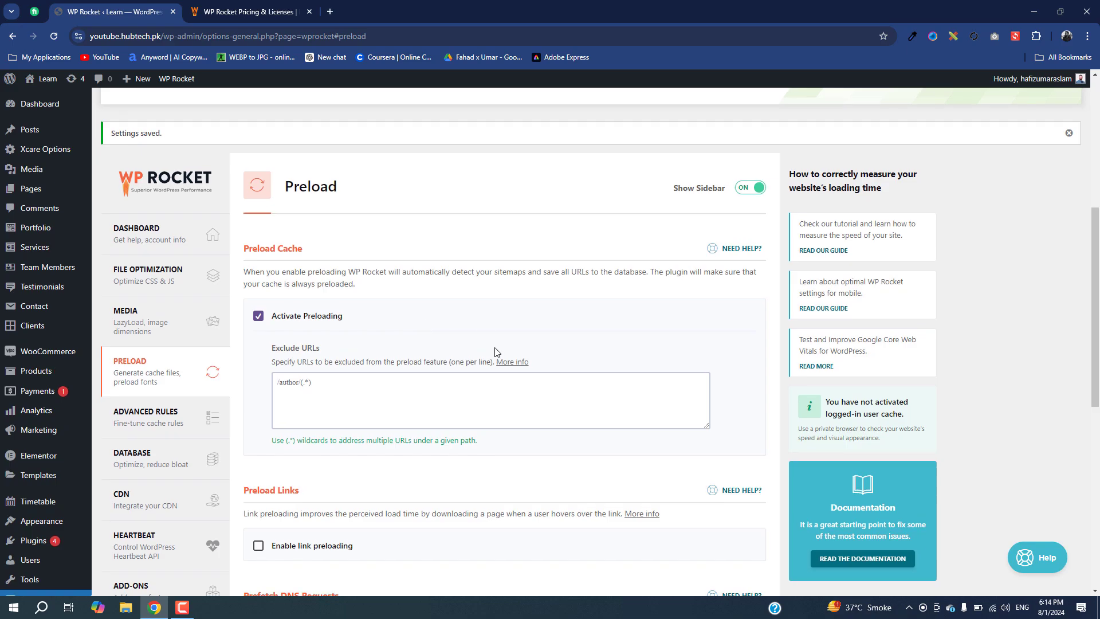
{"action": "scroll", "coordinate": [494, 351], "scroll_direction": "down", "scroll_amount": 2}
Review the Advanced Rules settings, from cache lifespan and never-cache URLs, cookies and user agents to purge URLs and query strings
{"action": "left_click", "coordinate": [153, 309]}
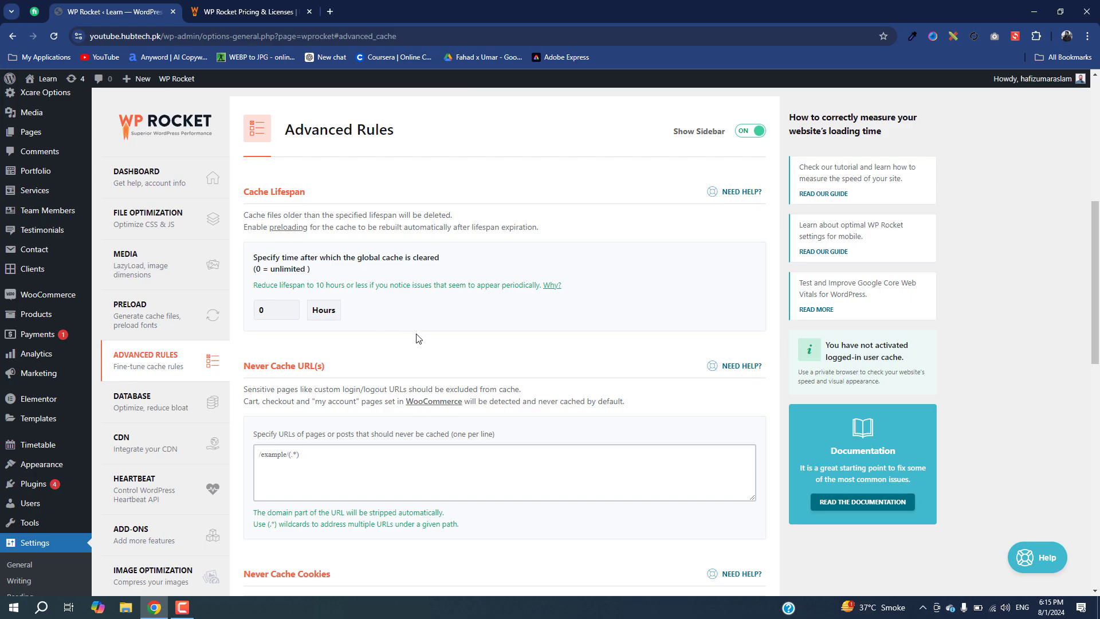
{"action": "scroll", "coordinate": [417, 338], "scroll_direction": "down", "scroll_amount": 4}
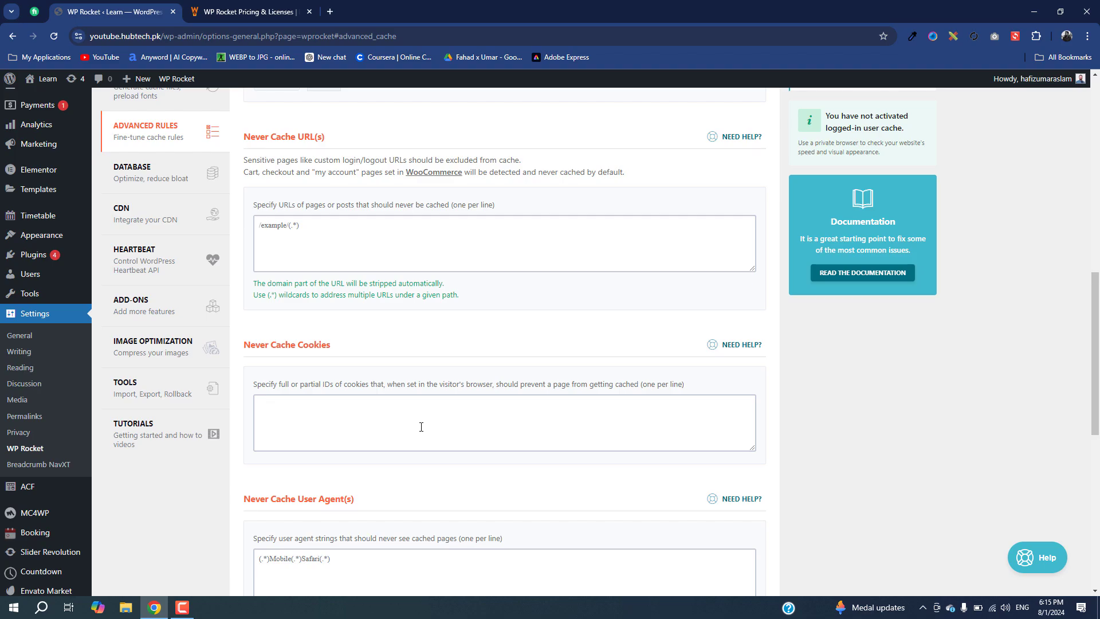
{"action": "scroll", "coordinate": [419, 427], "scroll_direction": "down", "scroll_amount": 5}
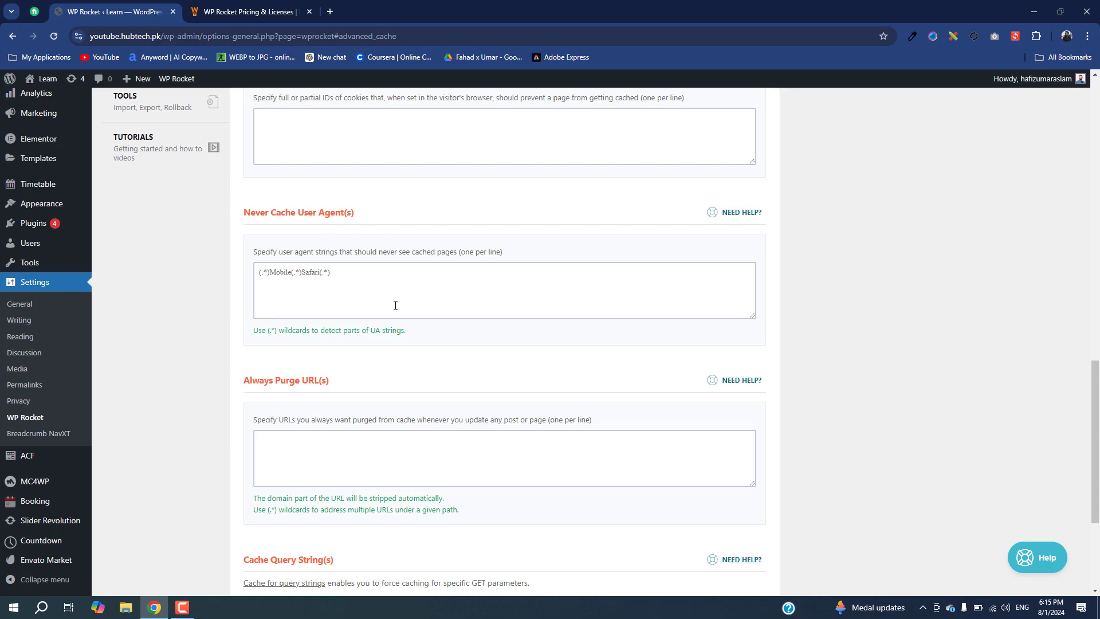
{"action": "scroll", "coordinate": [395, 305], "scroll_direction": "down", "scroll_amount": 4}
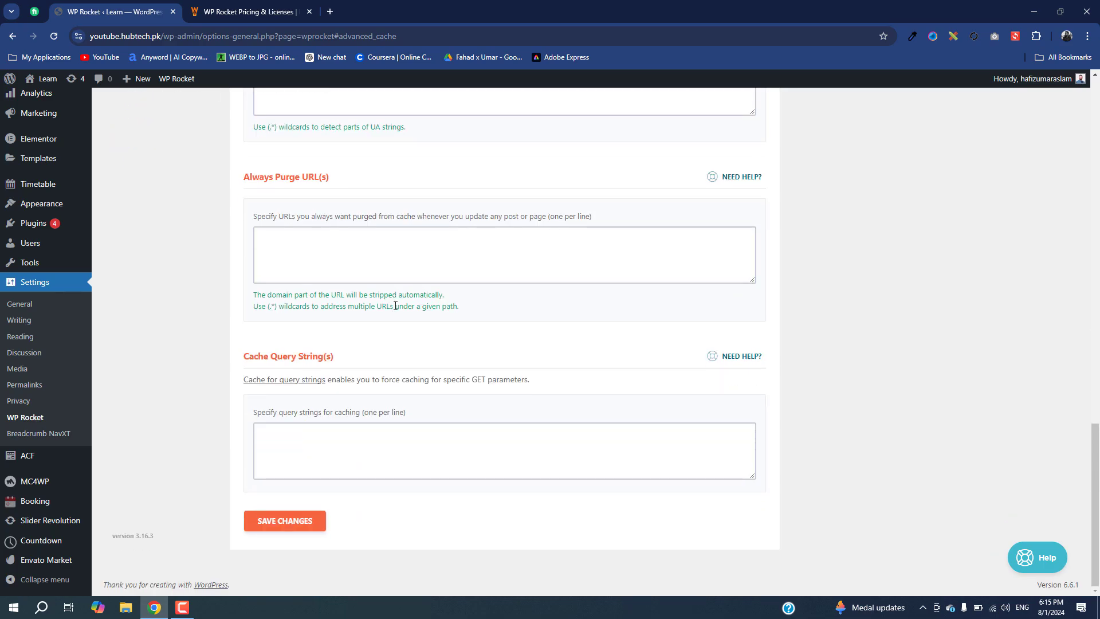
{"action": "scroll", "coordinate": [395, 305], "scroll_direction": "up", "scroll_amount": 9}
{"action": "scroll", "coordinate": [395, 305], "scroll_direction": "up", "scroll_amount": 7}
{"action": "scroll", "coordinate": [179, 317], "scroll_direction": "down", "scroll_amount": 7}
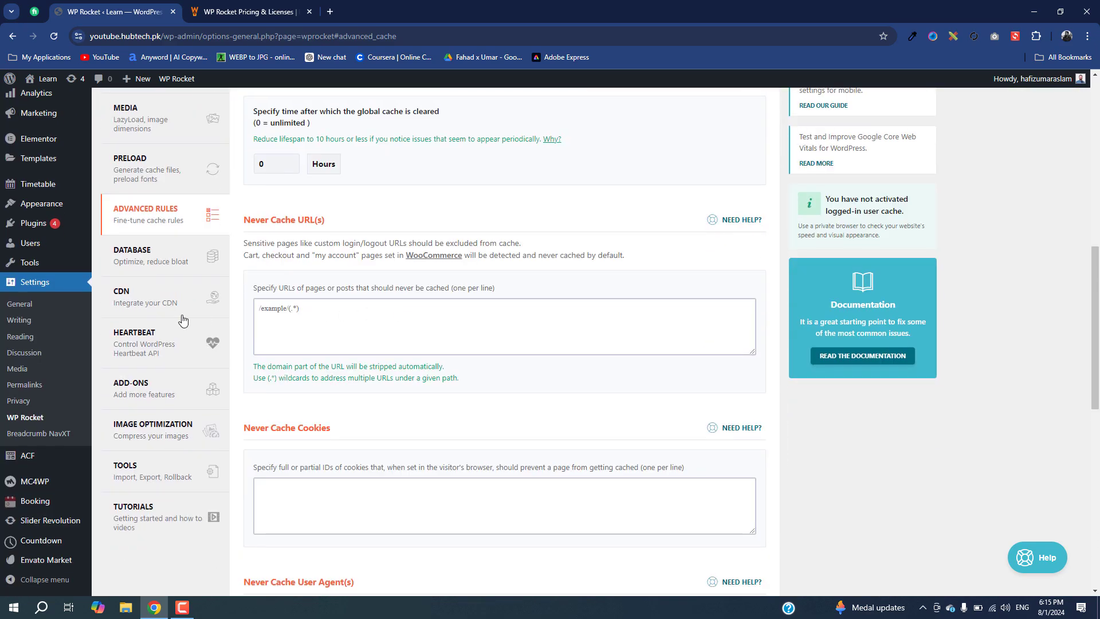
Select Revisions, Auto Drafts and Trashed Posts for post cleanup in the Database settings
{"action": "left_click", "coordinate": [150, 250]}
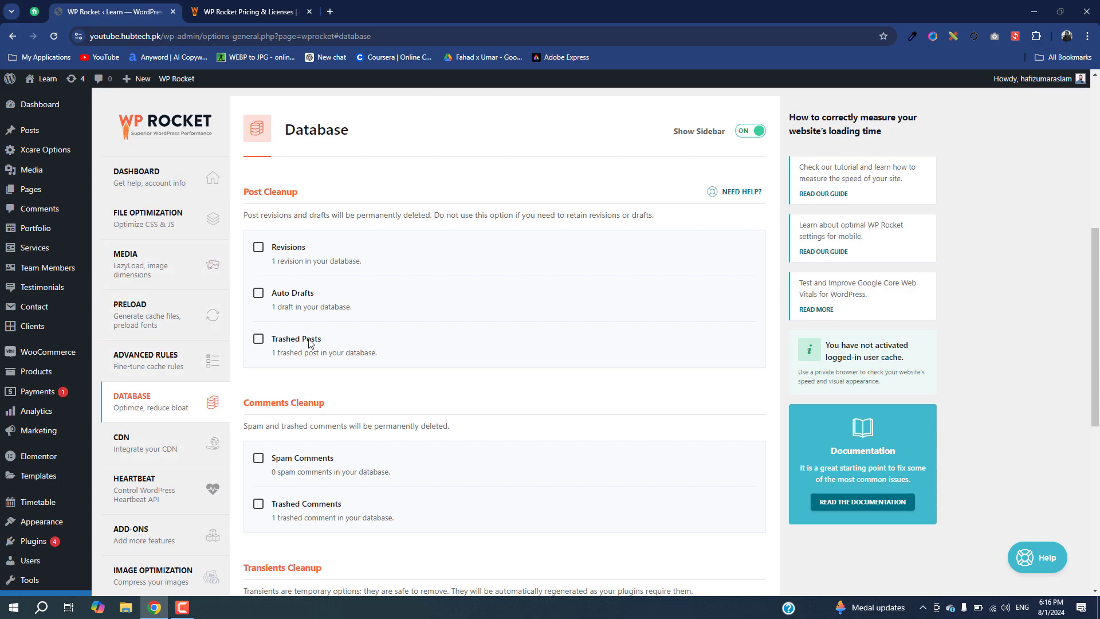
{"action": "left_click", "coordinate": [258, 250]}
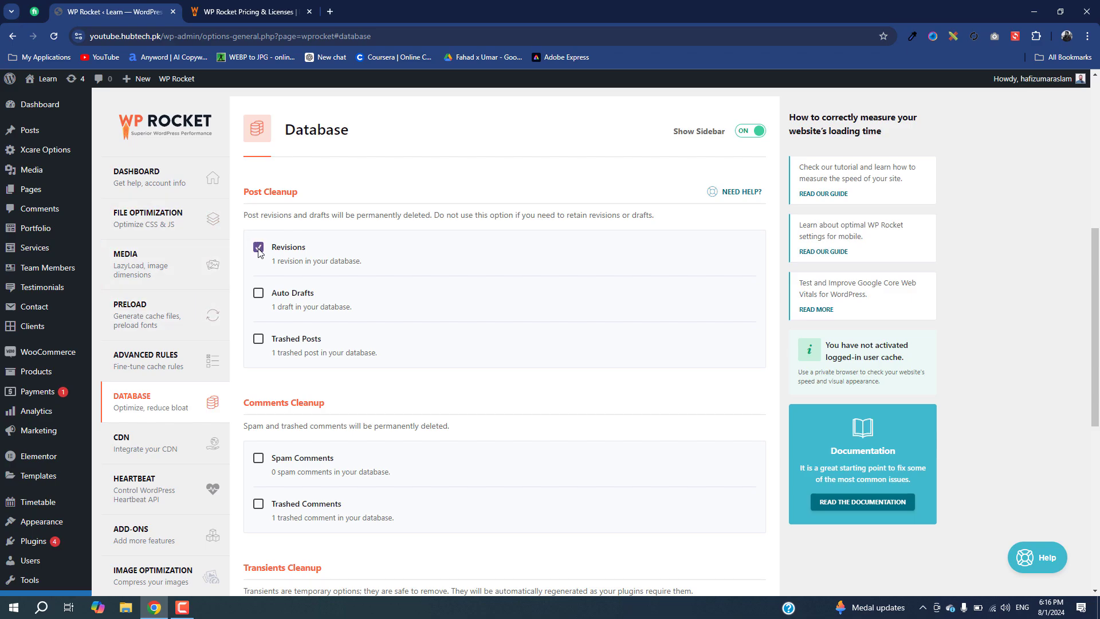
{"action": "left_click", "coordinate": [258, 293]}
{"action": "left_click", "coordinate": [258, 341]}
Select Spam Comments and Trashed Comments for comments cleanup
{"action": "scroll", "coordinate": [258, 344], "scroll_direction": "down", "scroll_amount": 3}
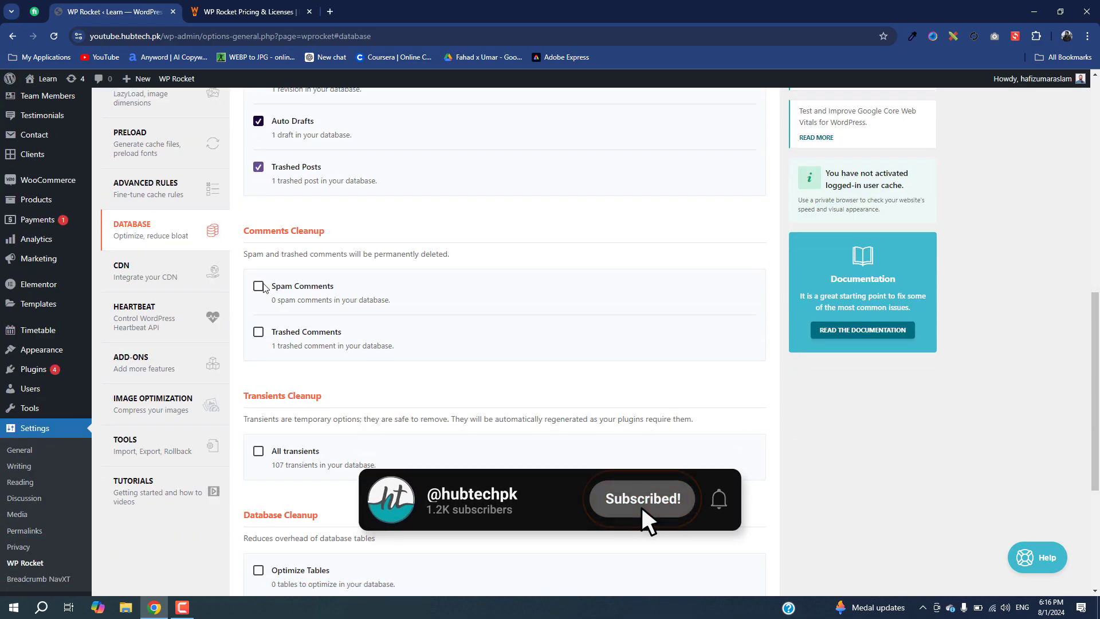
{"action": "left_click", "coordinate": [260, 287]}
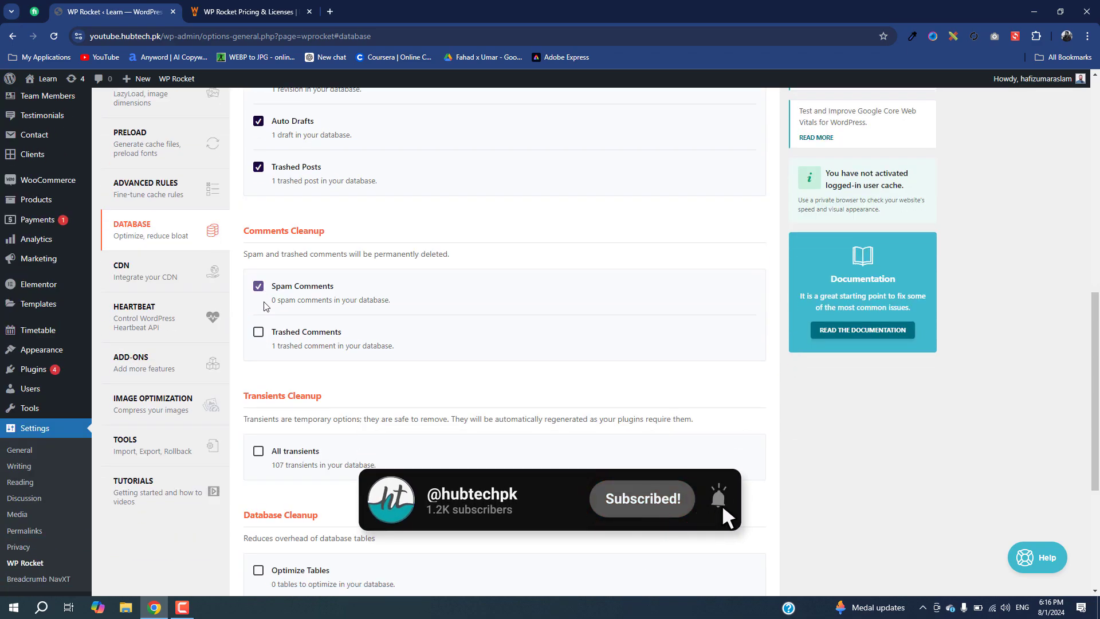
{"action": "left_click", "coordinate": [259, 332]}
Select All transients for transients cleanup and Optimize Tables for database cleanup
{"action": "scroll", "coordinate": [260, 269], "scroll_direction": "down", "scroll_amount": 4}
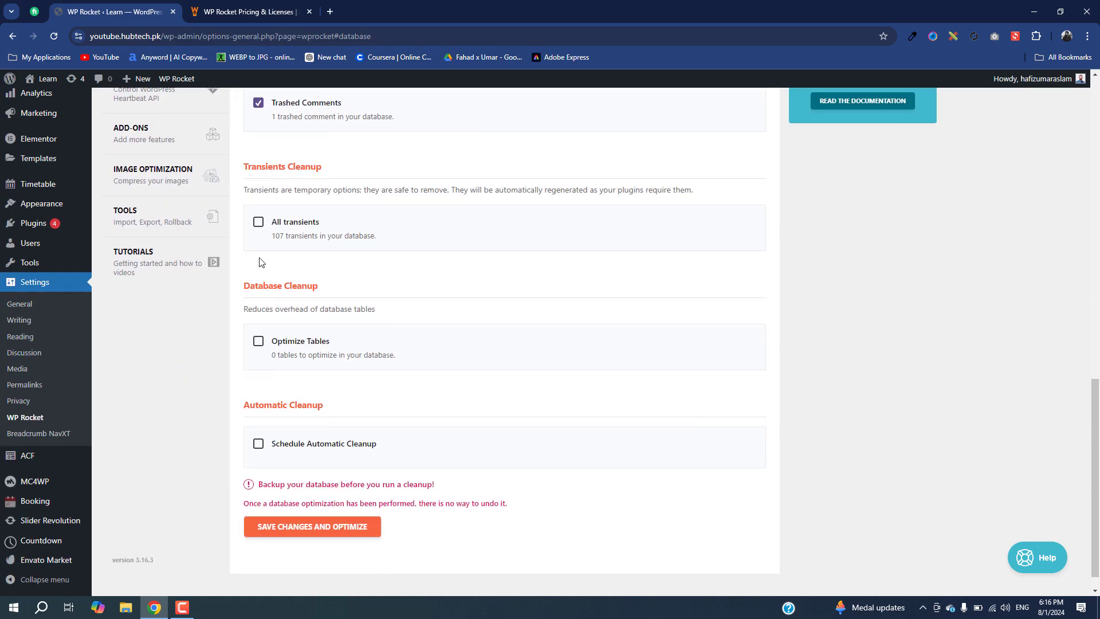
{"action": "left_click", "coordinate": [257, 222]}
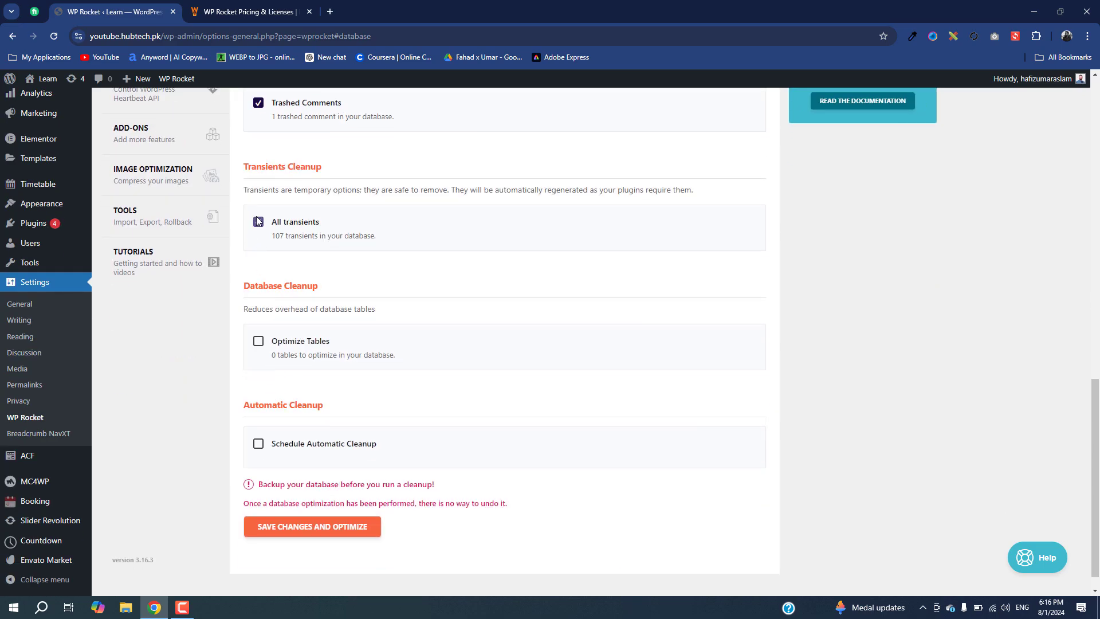
{"action": "left_click", "coordinate": [258, 342]}
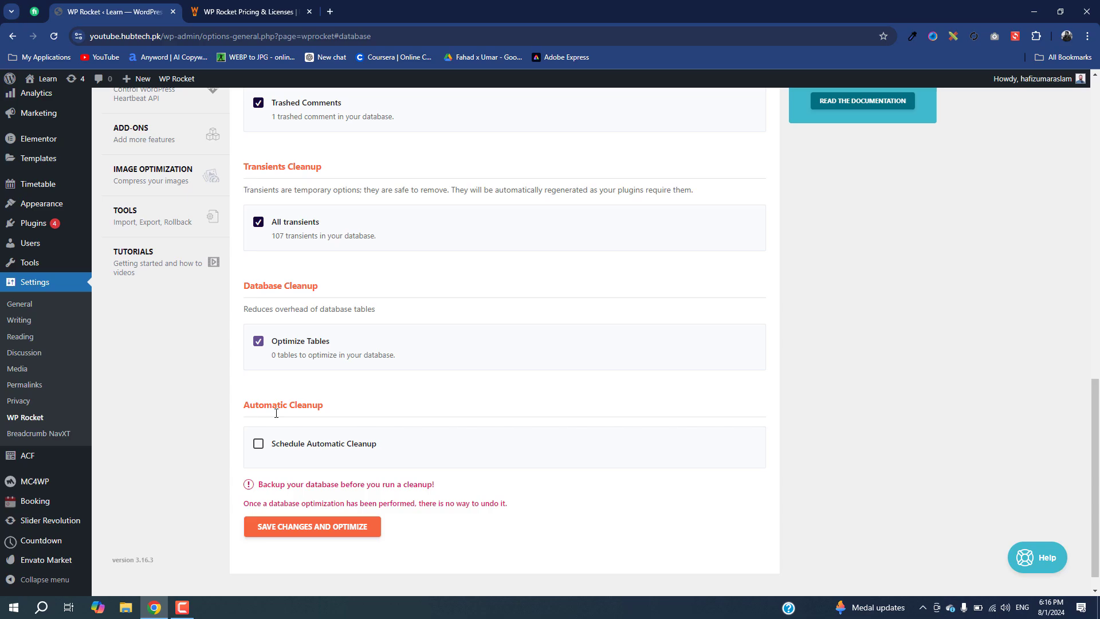
Schedule automatic database cleanup with Daily frequency, then save the changes and run the optimization
{"action": "left_click", "coordinate": [259, 444]}
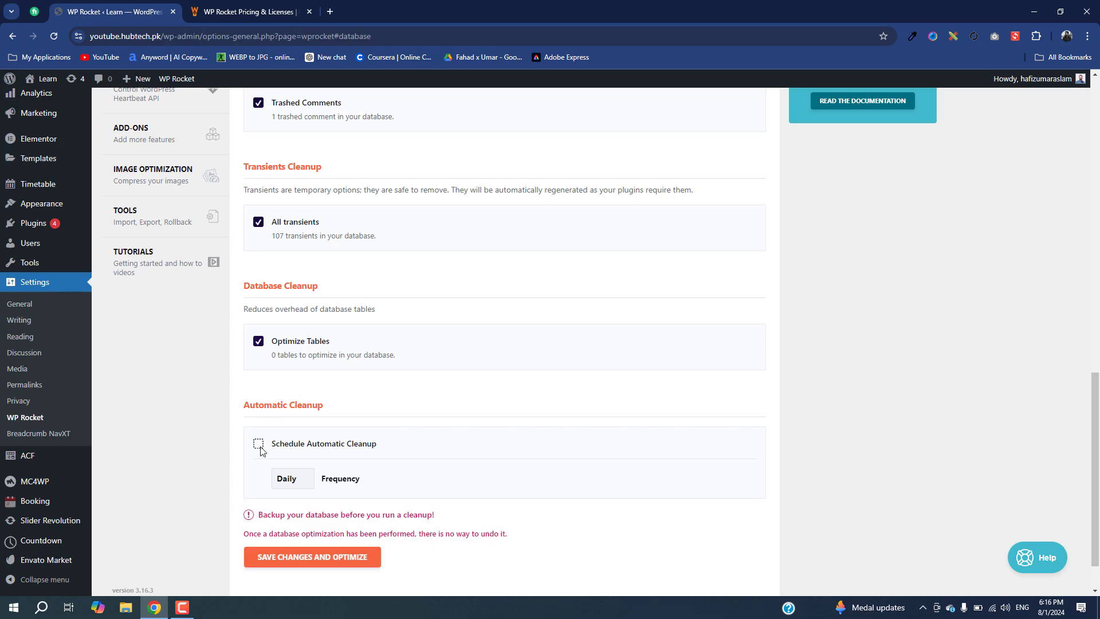
{"action": "left_click", "coordinate": [307, 484]}
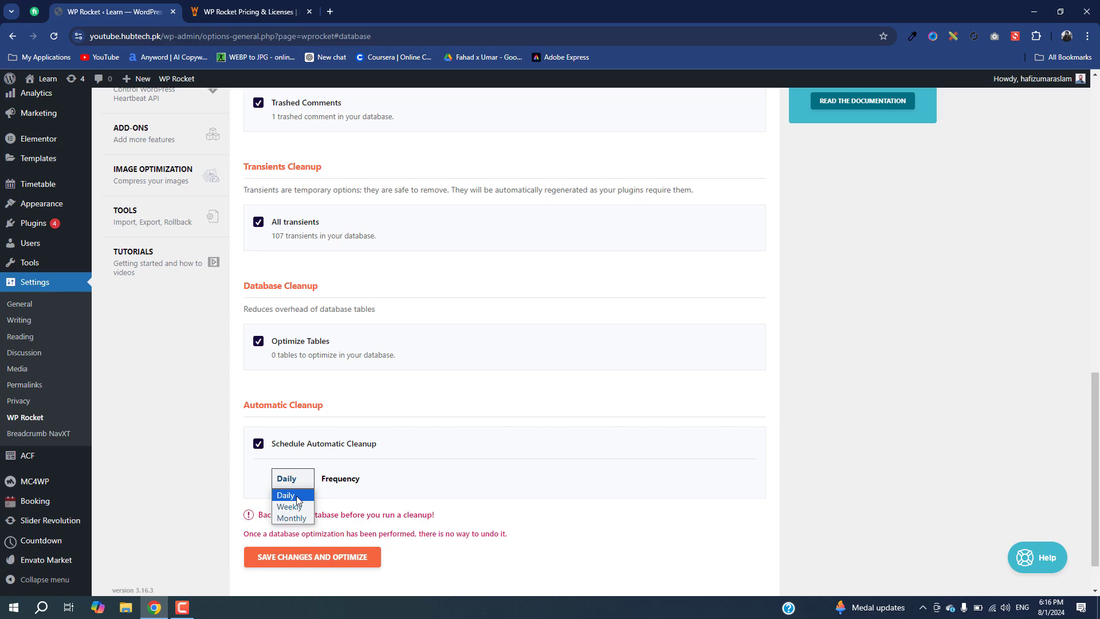
{"action": "left_click", "coordinate": [504, 551]}
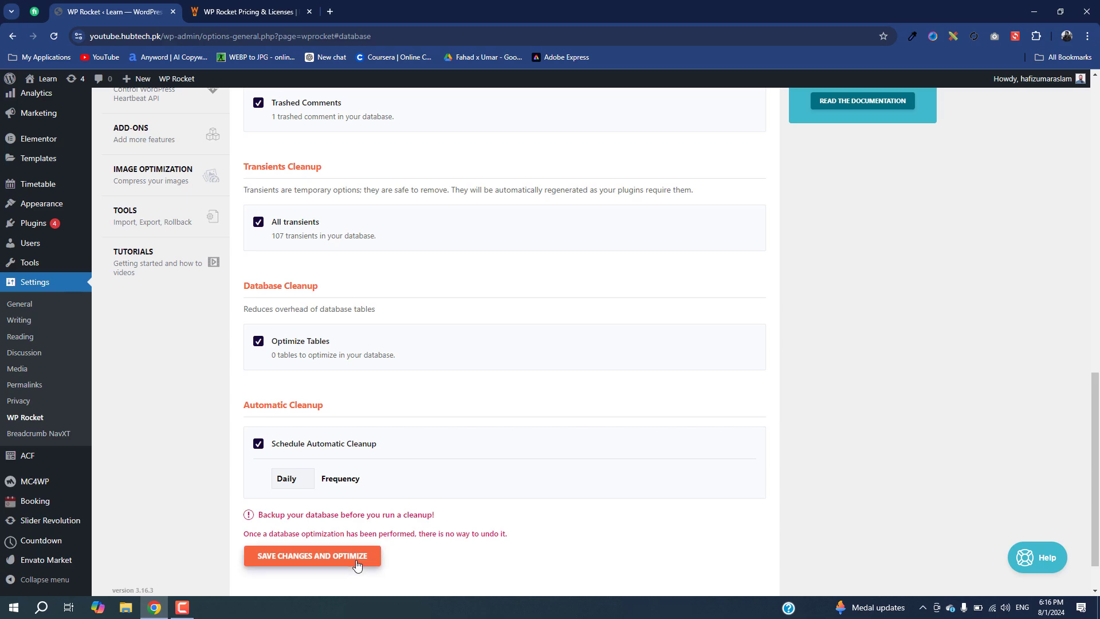
{"action": "left_click", "coordinate": [357, 565]}
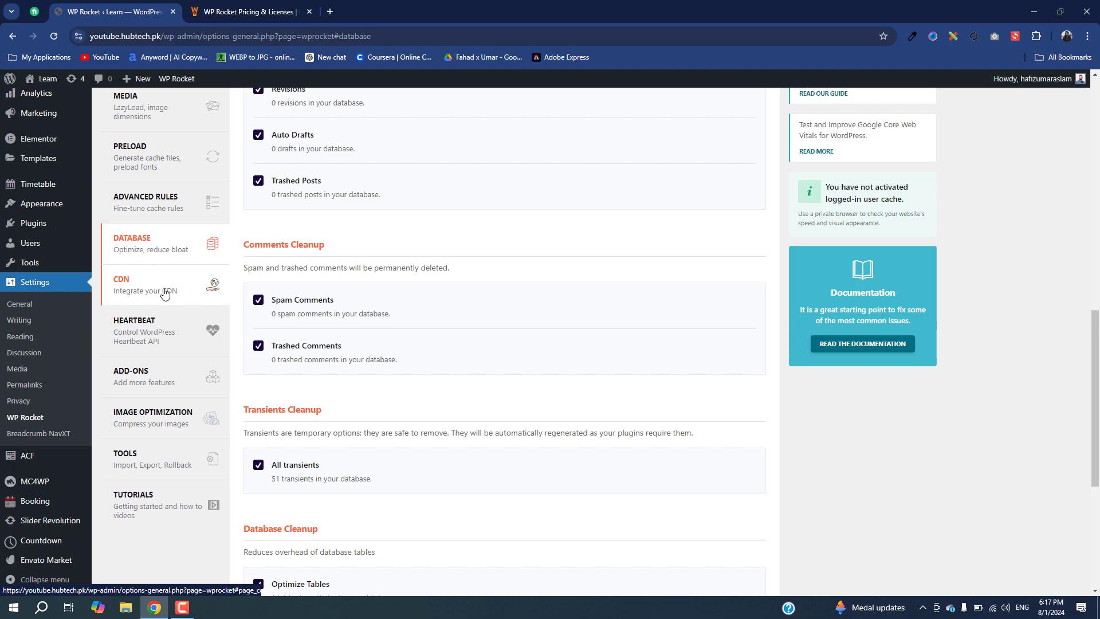
Enable the Content Delivery Network option in WP Rocket's CDN settings and look over the CNAME and file exclusion fields
{"action": "left_click", "coordinate": [164, 293]}
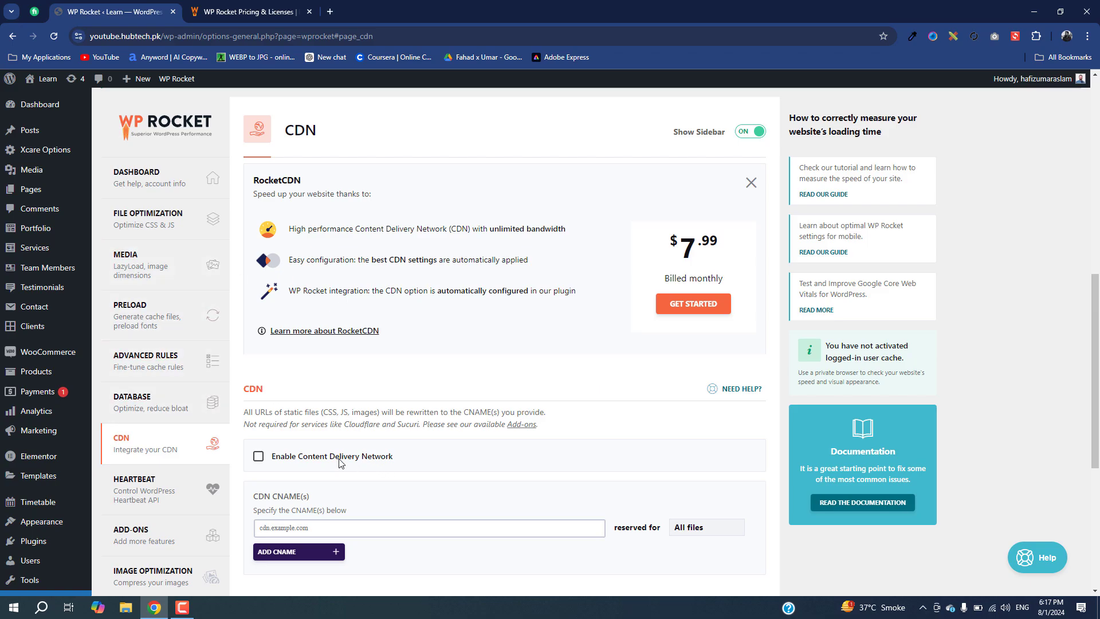
{"action": "left_click", "coordinate": [260, 457]}
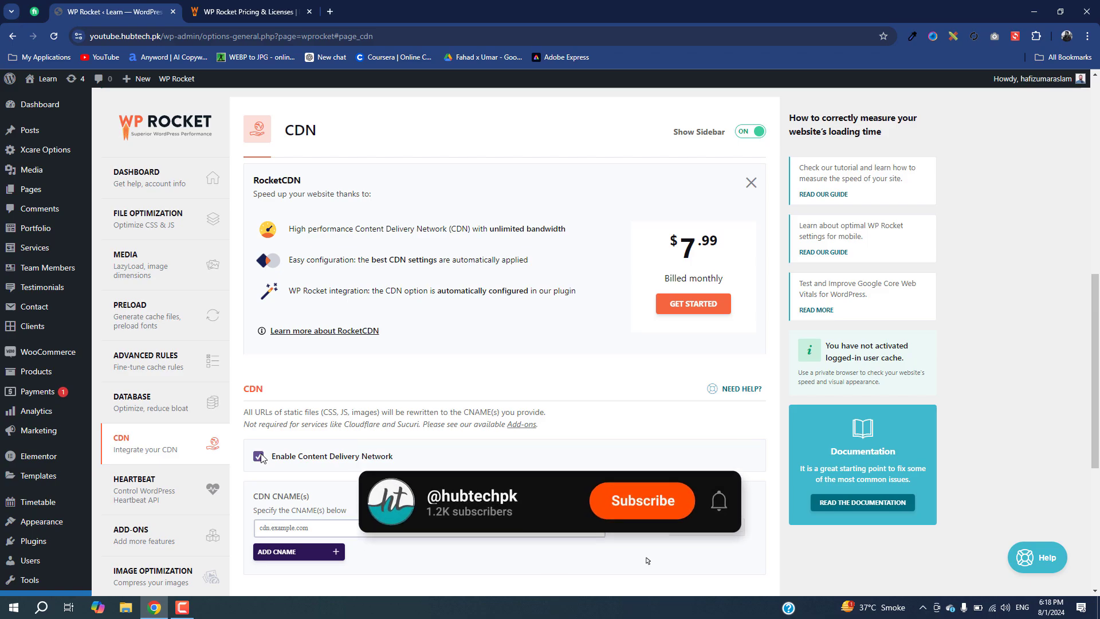
{"action": "scroll", "coordinate": [408, 380], "scroll_direction": "down", "scroll_amount": 3}
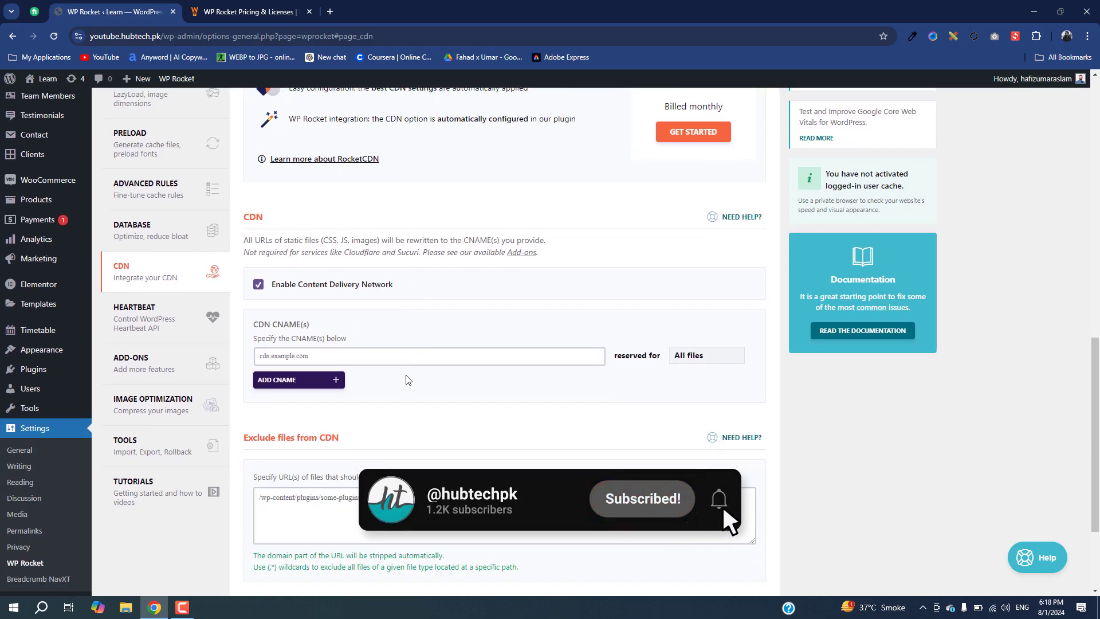
{"action": "scroll", "coordinate": [408, 380], "scroll_direction": "down", "scroll_amount": 2}
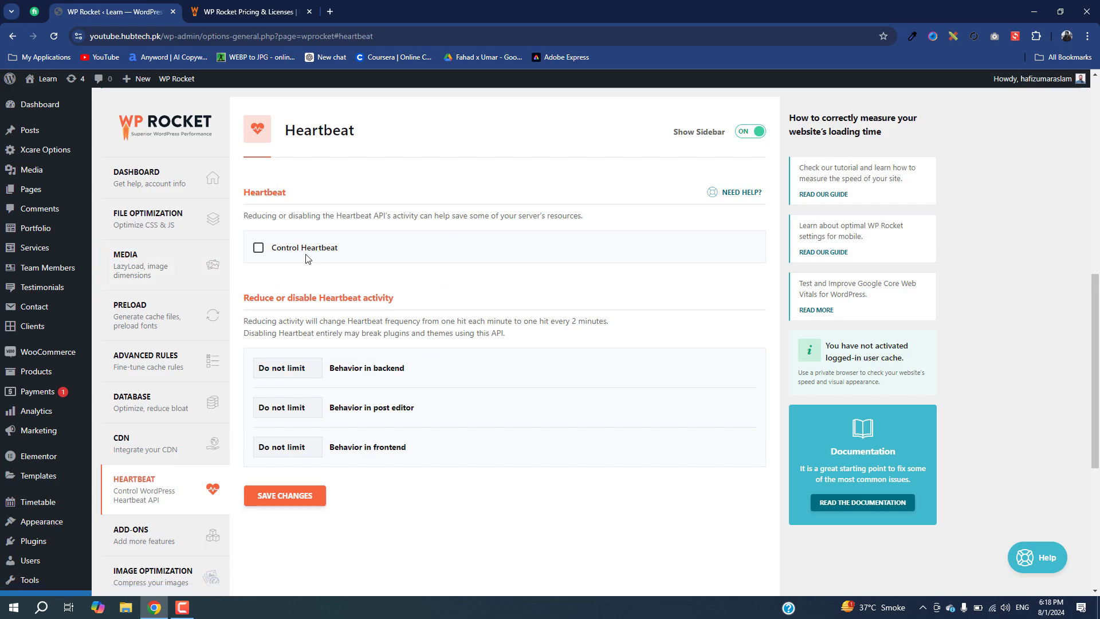
Look over the Heartbeat settings and turn on the User Cache add-on
{"action": "scroll", "coordinate": [338, 305], "scroll_direction": "down", "scroll_amount": 4}
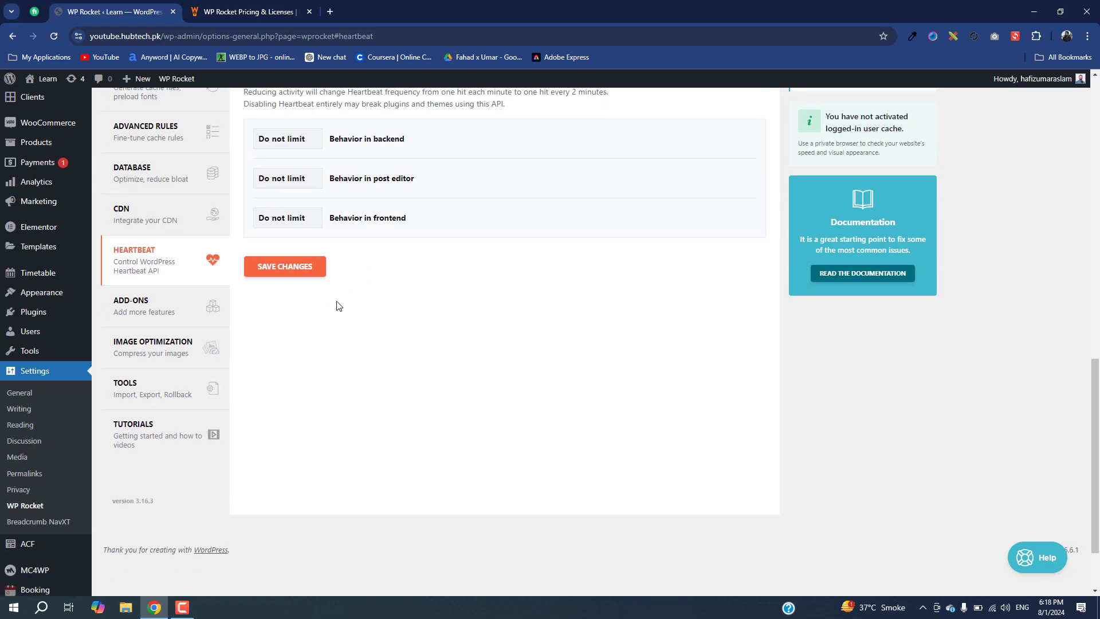
{"action": "left_click", "coordinate": [138, 301]}
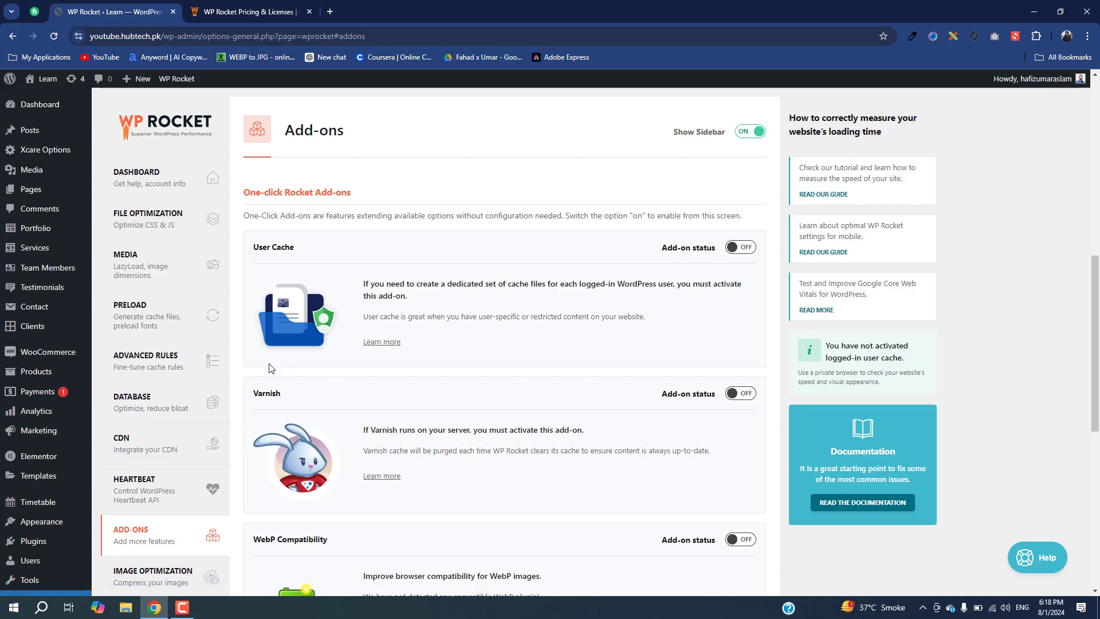
{"action": "scroll", "coordinate": [272, 368], "scroll_direction": "down", "scroll_amount": 4}
{"action": "scroll", "coordinate": [261, 321], "scroll_direction": "up", "scroll_amount": 3}
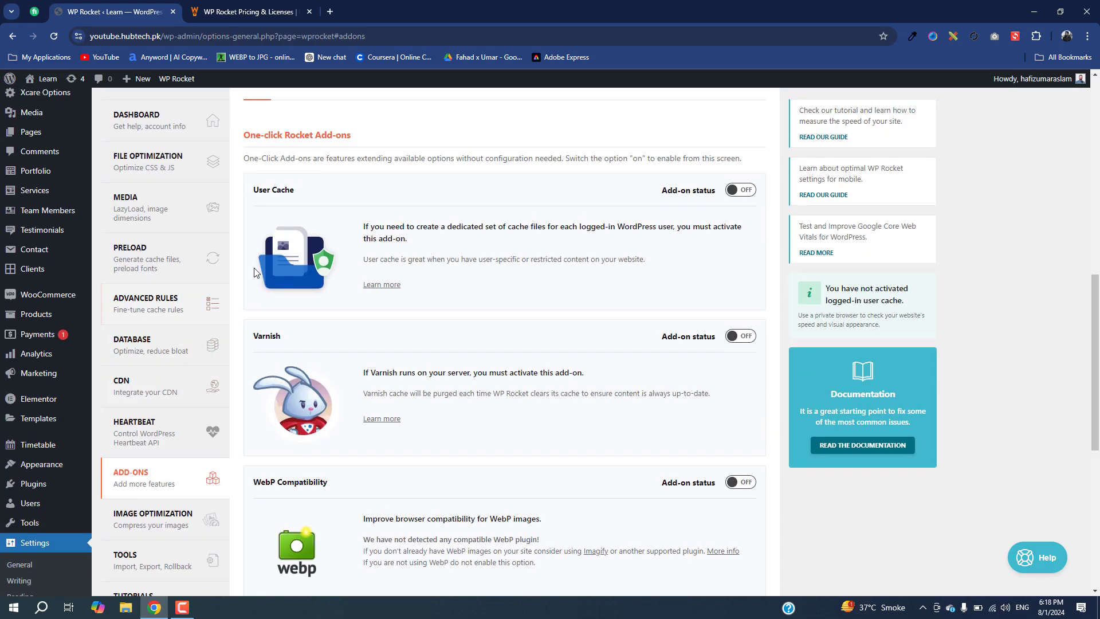
{"action": "left_click", "coordinate": [739, 190]}
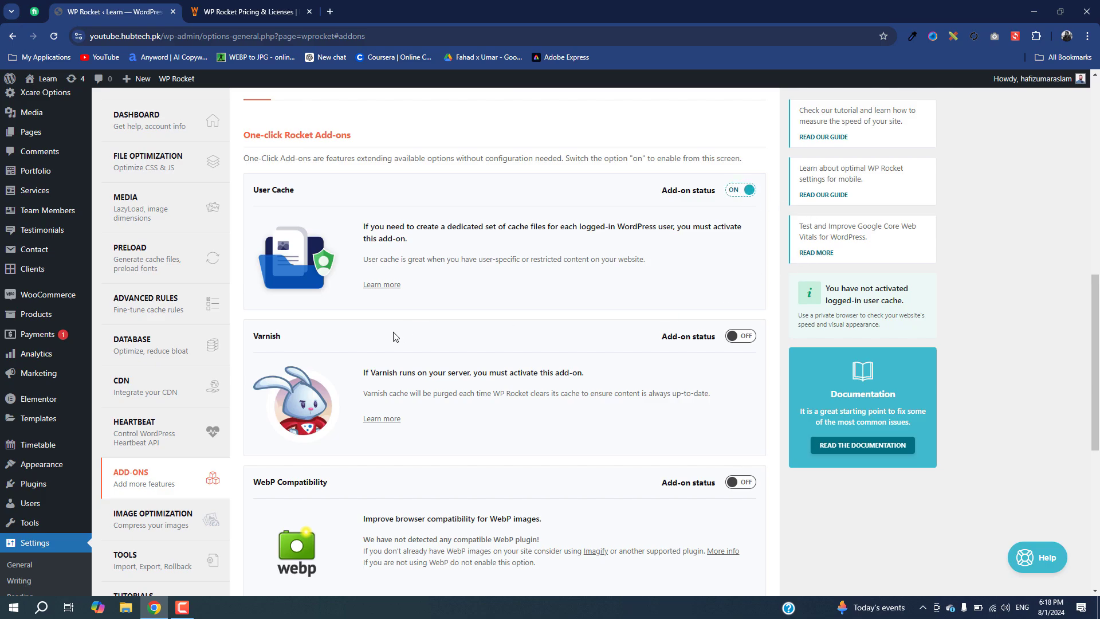
Review the Varnish, WebP Compatibility, Cloudflare and Sucuri add-ons, and examine the Imagify offer under Image Optimization
{"action": "scroll", "coordinate": [394, 337], "scroll_direction": "down", "scroll_amount": 1}
{"action": "scroll", "coordinate": [394, 336], "scroll_direction": "down", "scroll_amount": 2}
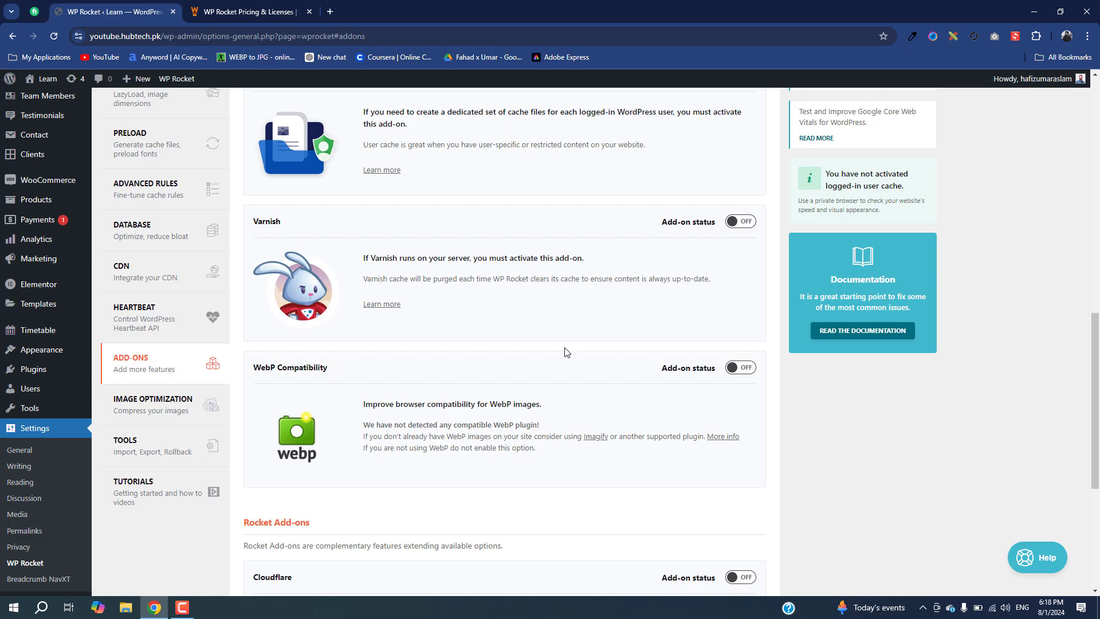
{"action": "scroll", "coordinate": [566, 352], "scroll_direction": "down", "scroll_amount": 5}
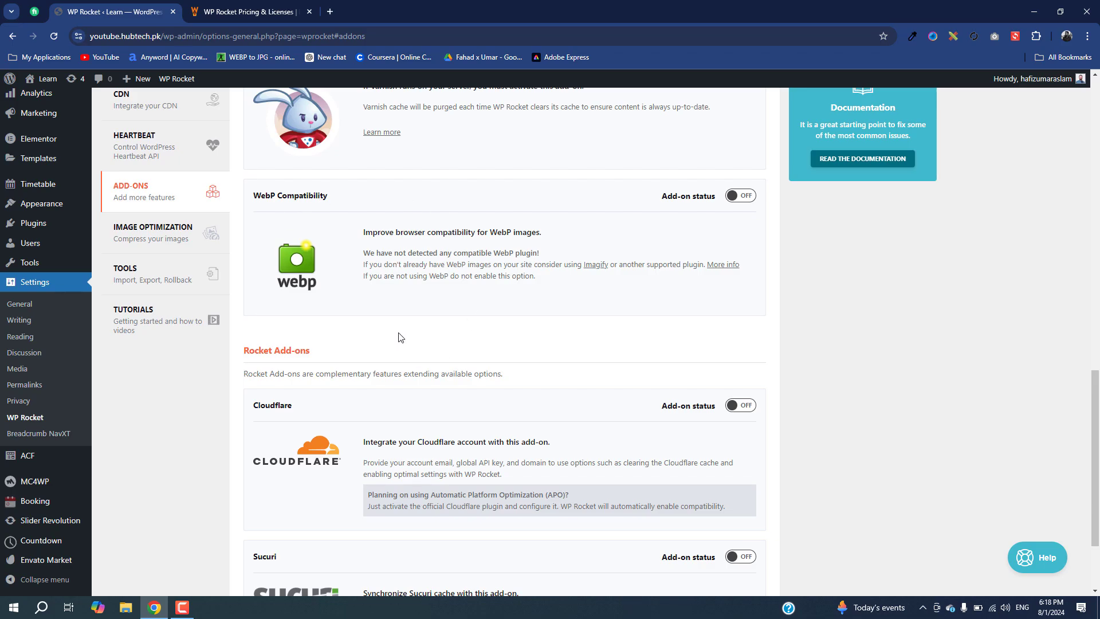
{"action": "scroll", "coordinate": [405, 310], "scroll_direction": "down", "scroll_amount": 3}
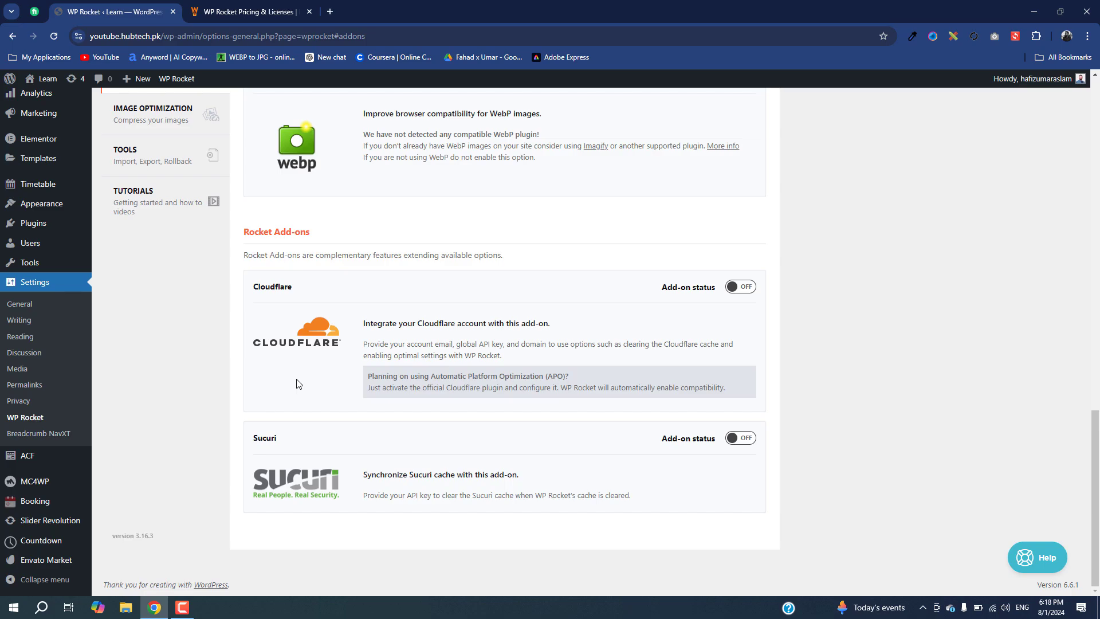
{"action": "scroll", "coordinate": [296, 383], "scroll_direction": "up", "scroll_amount": 2}
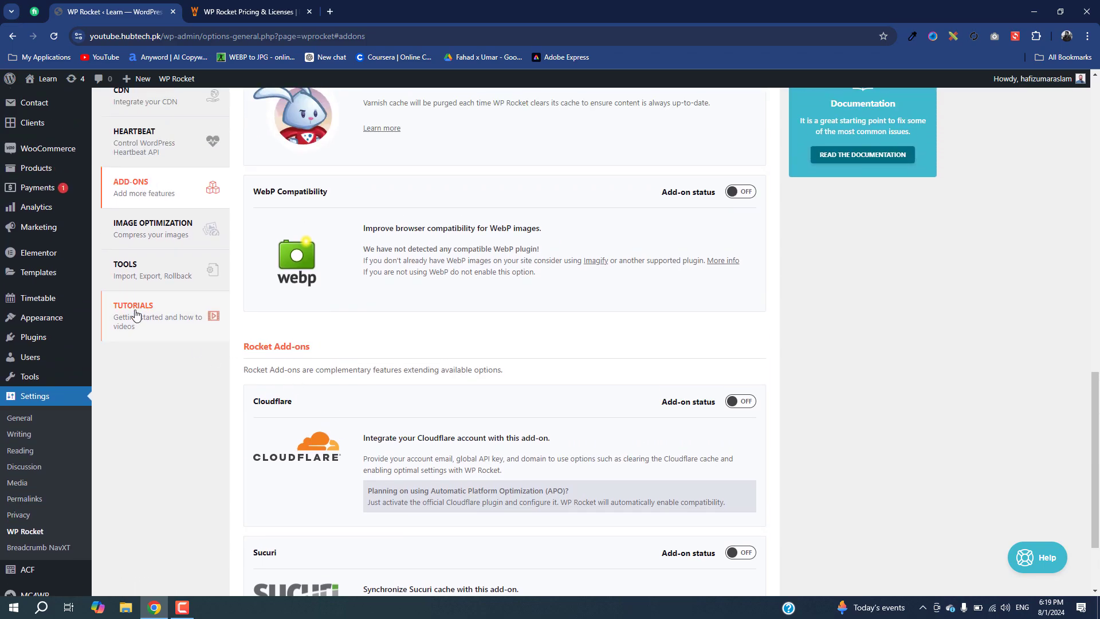
{"action": "left_click", "coordinate": [212, 229]}
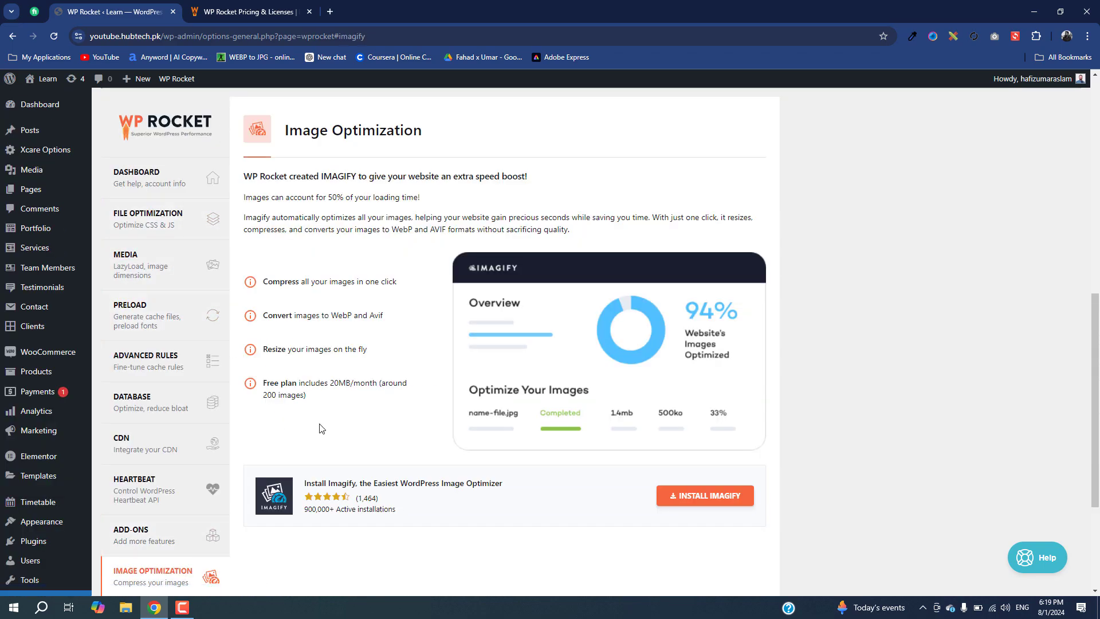
{"action": "scroll", "coordinate": [324, 416], "scroll_direction": "down", "scroll_amount": 2}
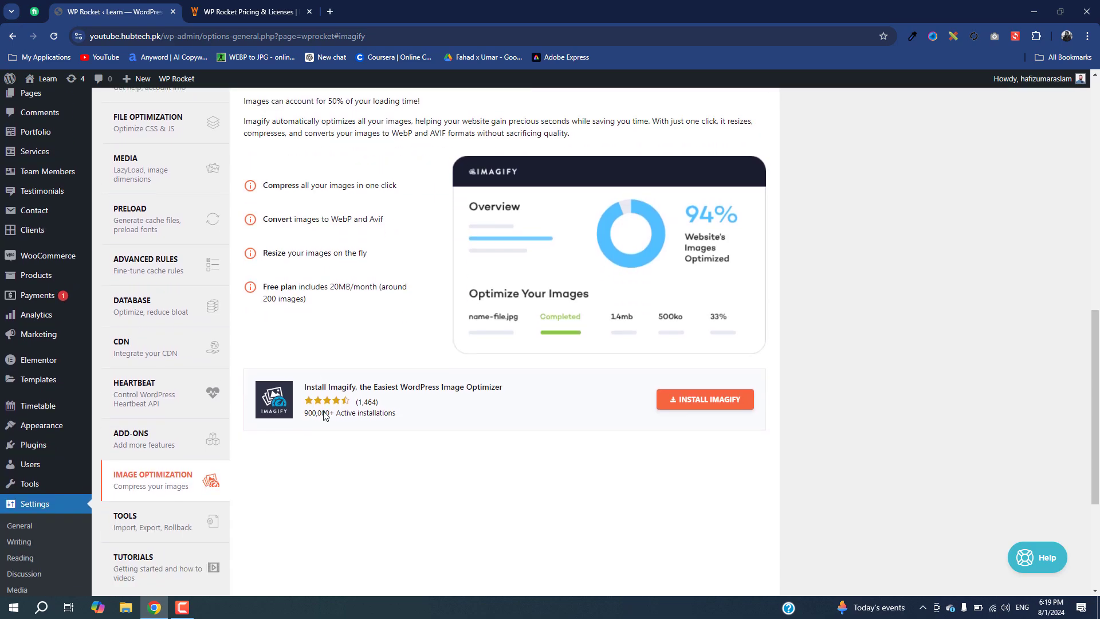